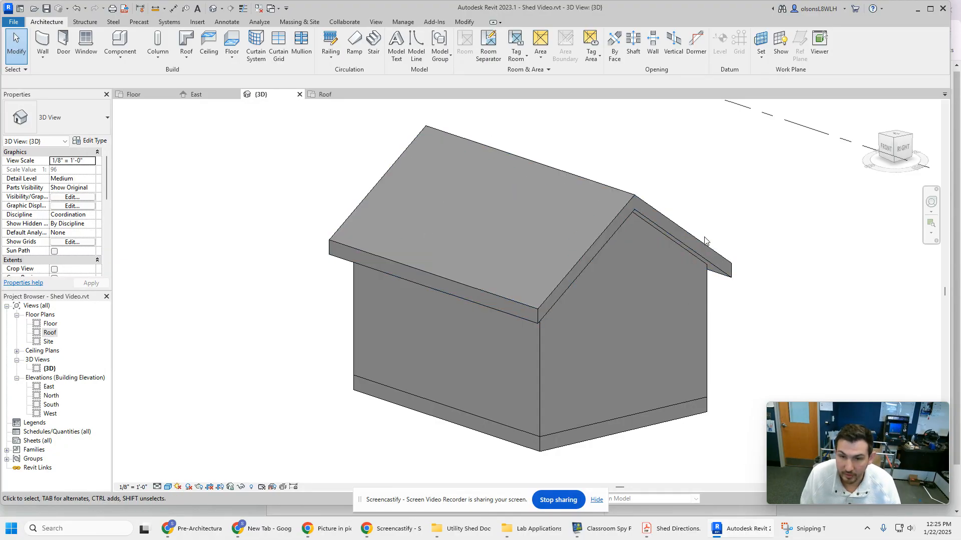
Step: Set the 3D view's visual style to Realistic, check the roof shingles, and open the Floor plan
{"action": "left_click", "coordinate": [431, 132]}
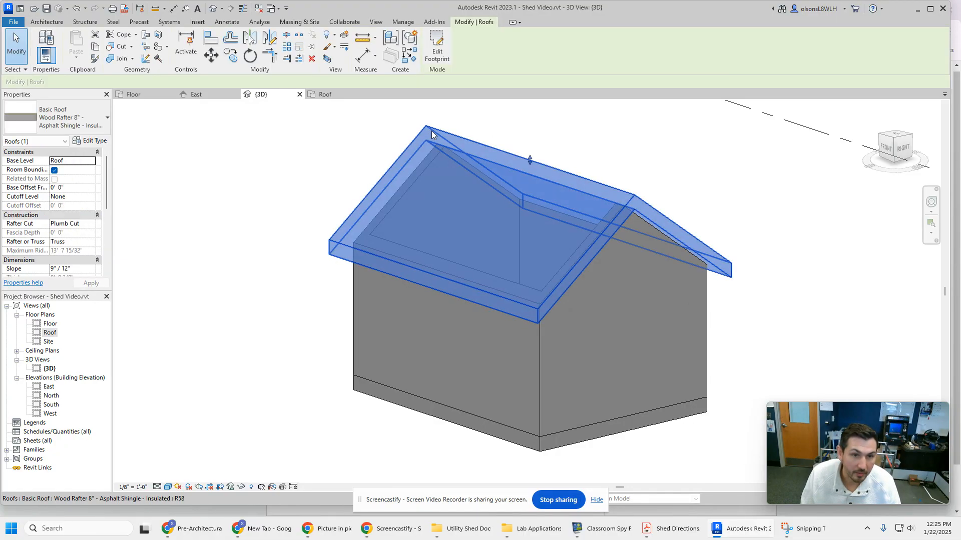
{"action": "left_click", "coordinate": [229, 144]}
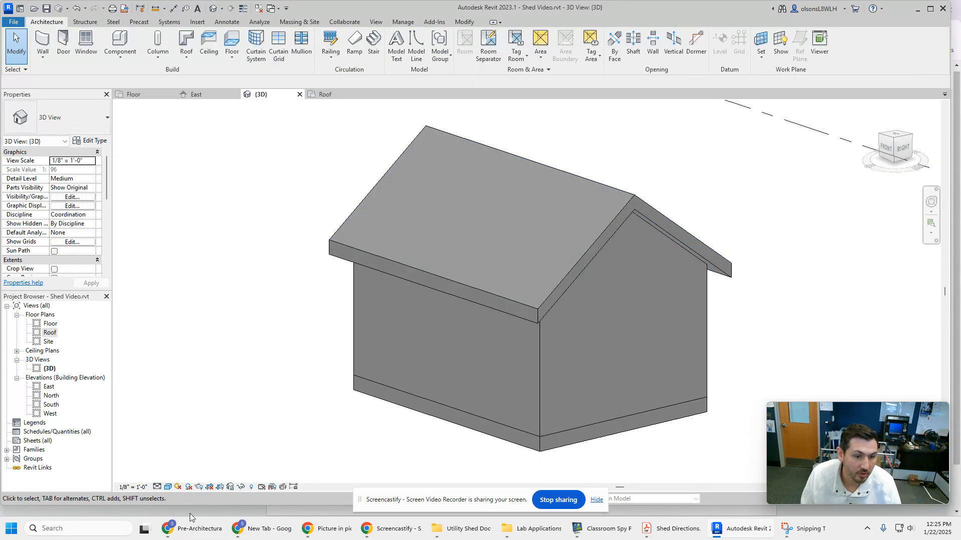
{"action": "left_click", "coordinate": [167, 487]}
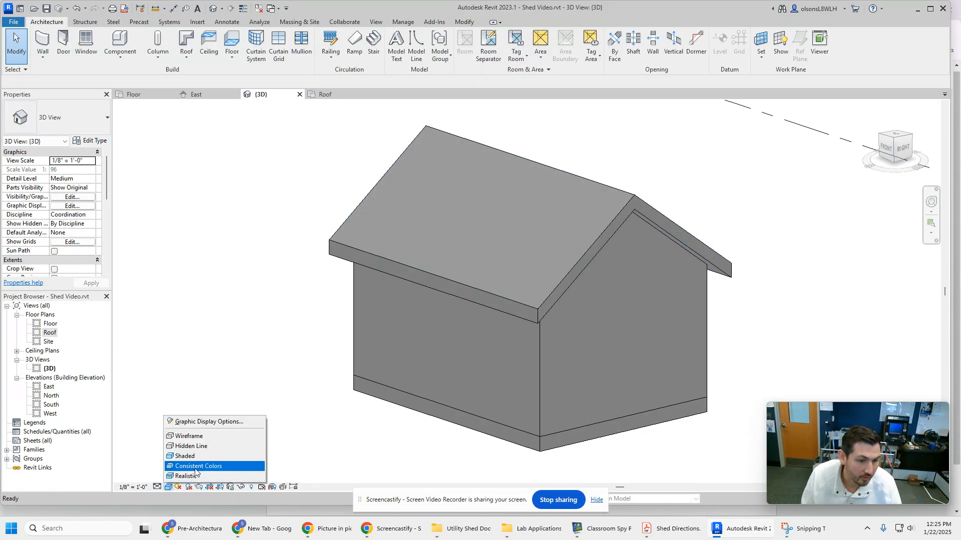
{"action": "left_click", "coordinate": [199, 474]}
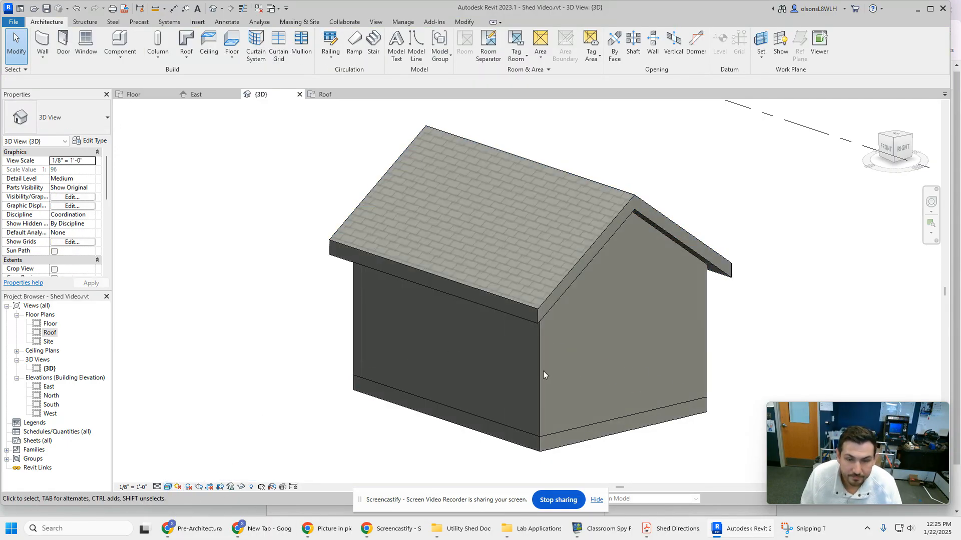
{"action": "scroll", "coordinate": [454, 201], "scroll_direction": "up", "scroll_amount": 3}
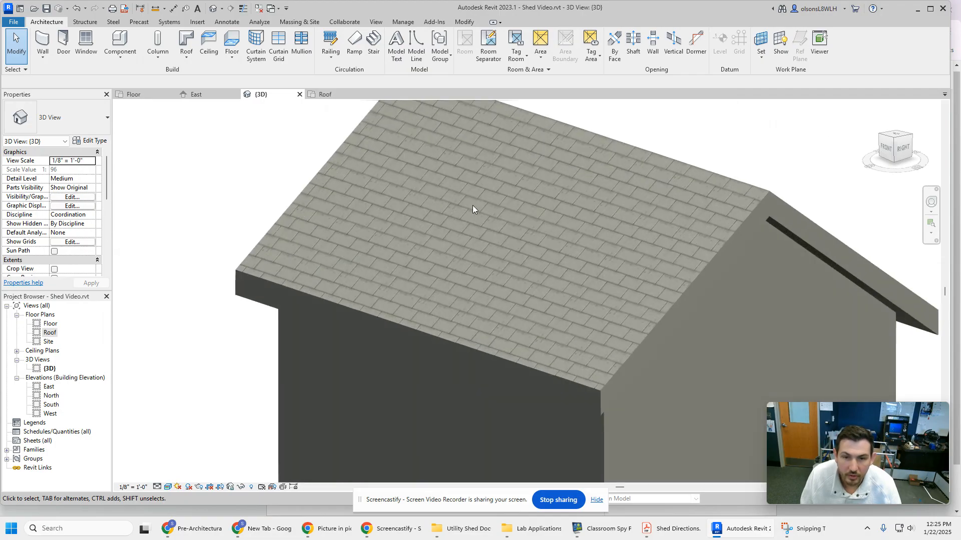
{"action": "middle_click_drag", "start_coordinate": [680, 194], "coordinate": [611, 161]}
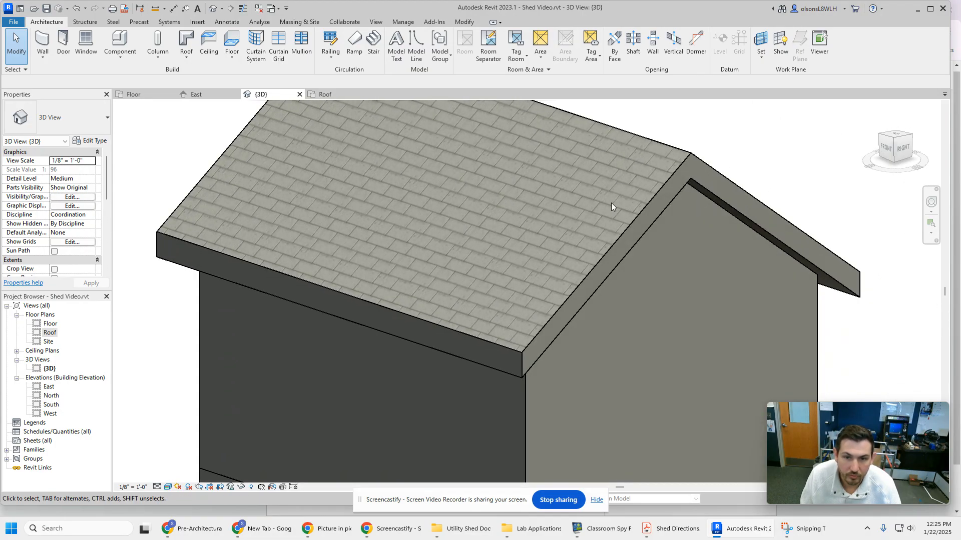
{"action": "scroll", "coordinate": [611, 203], "scroll_direction": "down", "scroll_amount": 1}
{"action": "scroll", "coordinate": [596, 366], "scroll_direction": "down", "scroll_amount": 1}
{"action": "middle_click_drag", "start_coordinate": [825, 154], "coordinate": [748, 89]}
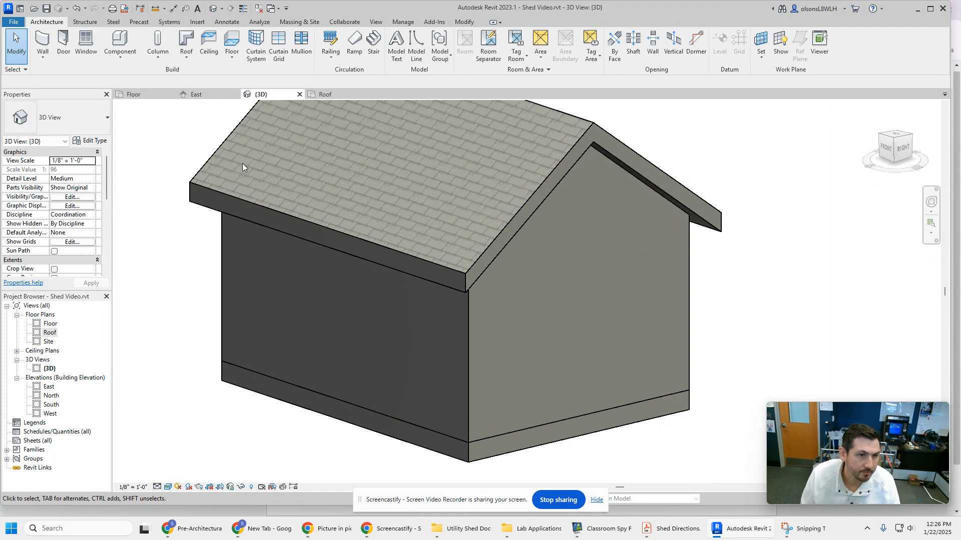
{"action": "left_click", "coordinate": [146, 96]}
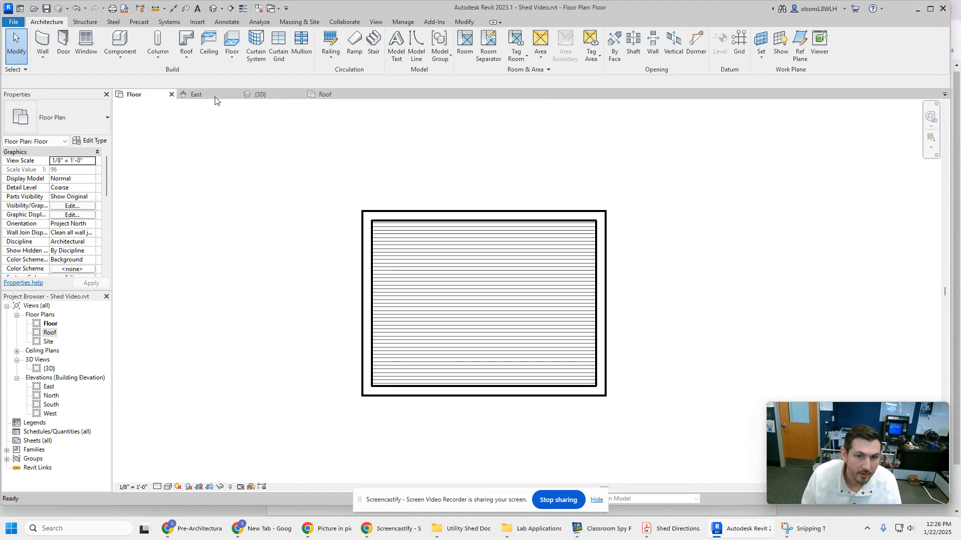
{"action": "left_click", "coordinate": [524, 215]}
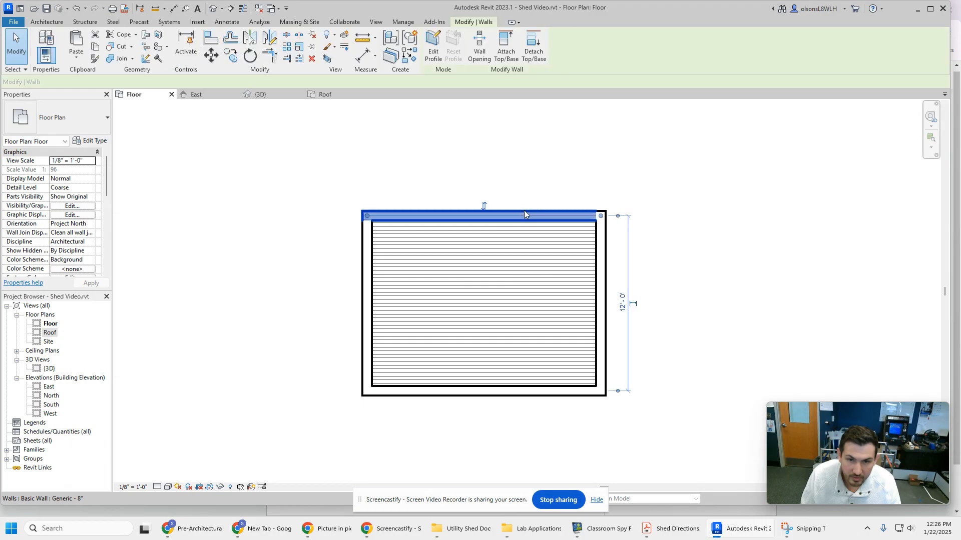
{"action": "left_click", "coordinate": [603, 252], "text": "ctrl"}
{"action": "left_click", "coordinate": [535, 390], "text": "ctrl"}
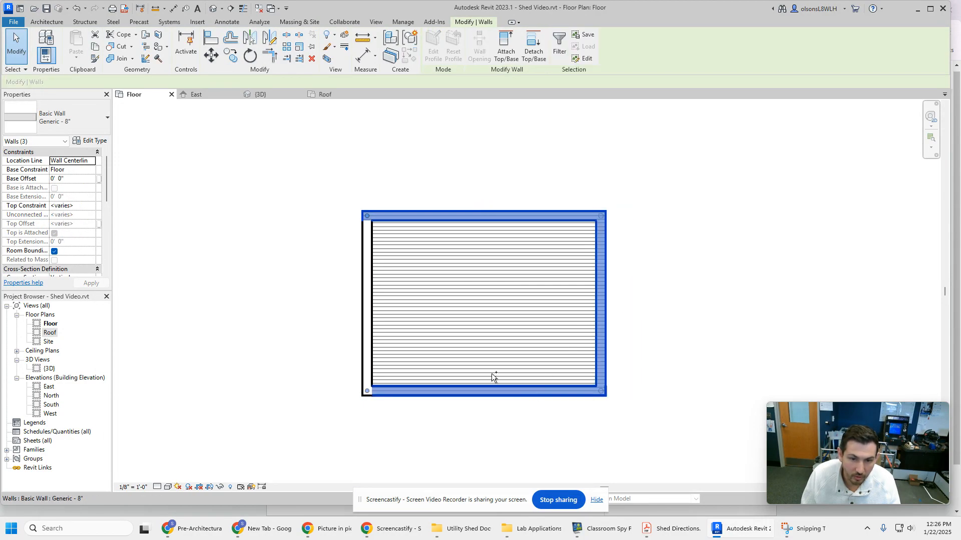
{"action": "left_click", "coordinate": [364, 290], "text": "ctrl"}
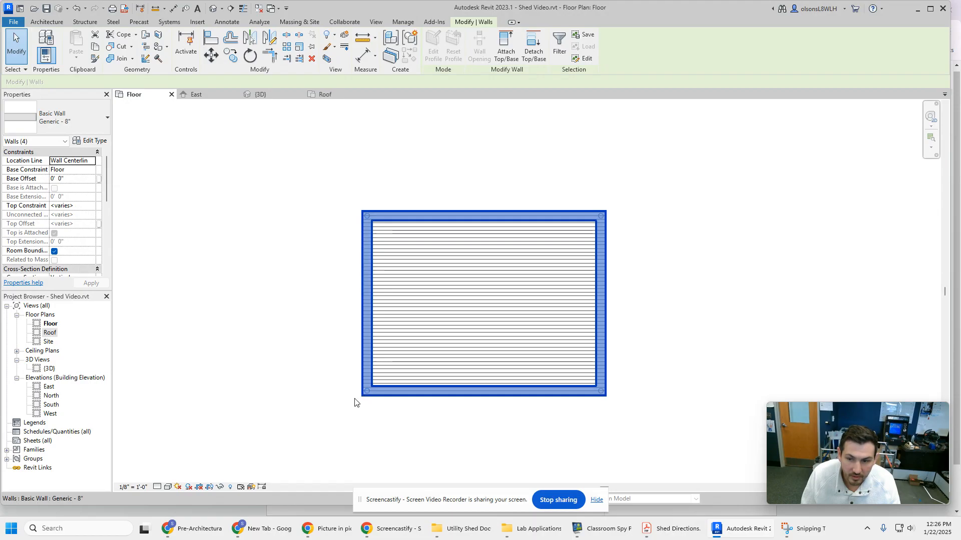
{"action": "left_click", "coordinate": [343, 379]}
Step: Select the whole shed in plan, filter out Floors, and change the four walls' type to Exterior - Brick on Mtl. Stud
{"action": "left_click_drag", "start_coordinate": [682, 166], "coordinate": [160, 457]}
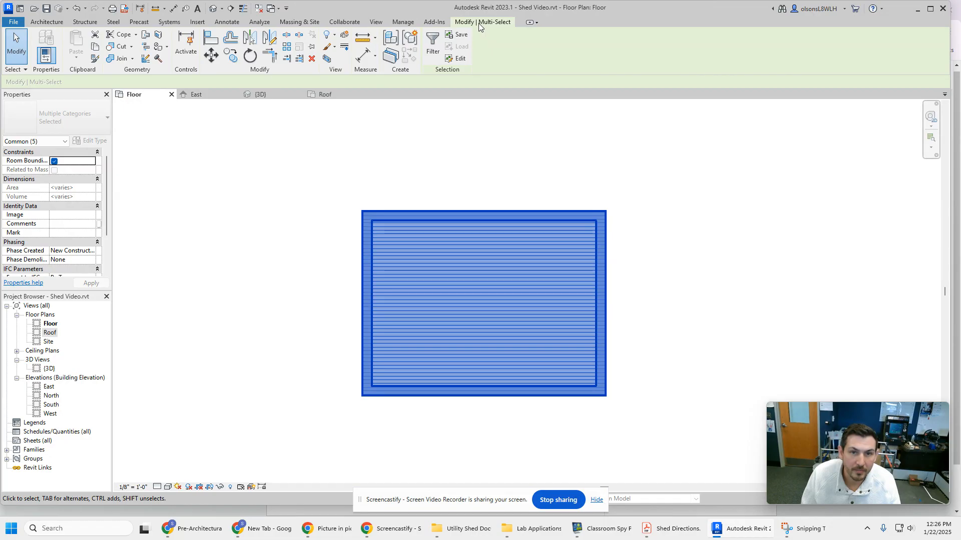
{"action": "left_click", "coordinate": [433, 45]}
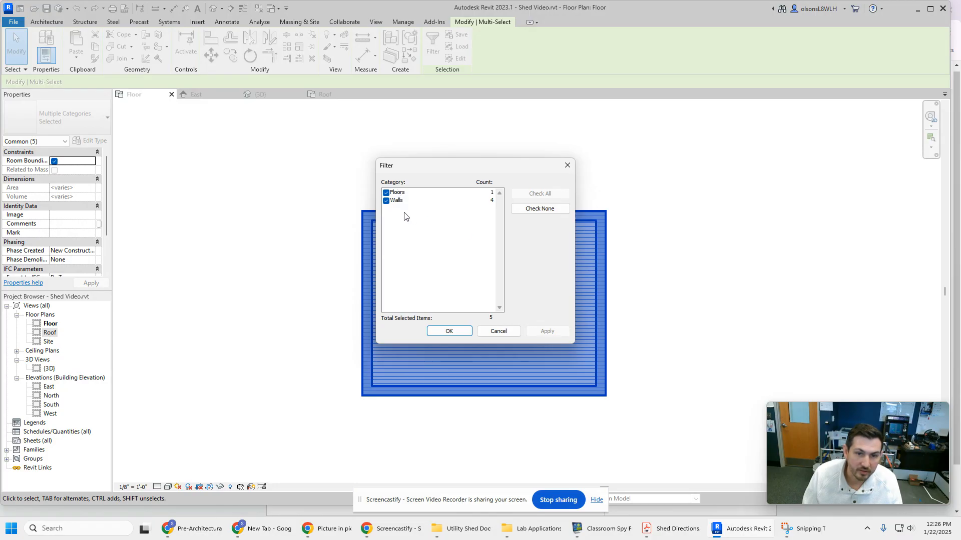
{"action": "left_click", "coordinate": [399, 194]}
{"action": "left_click", "coordinate": [386, 192]}
{"action": "left_click", "coordinate": [559, 332]}
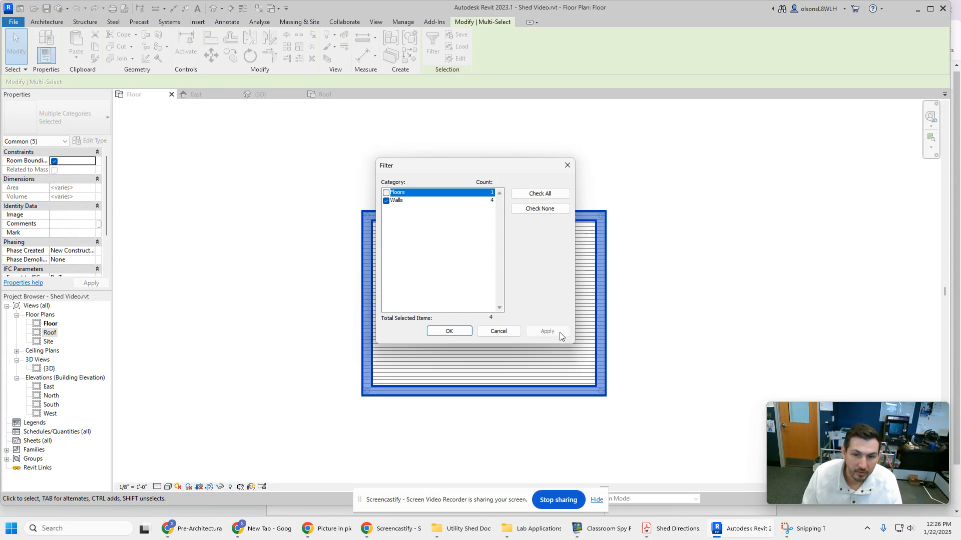
{"action": "left_click", "coordinate": [461, 331]}
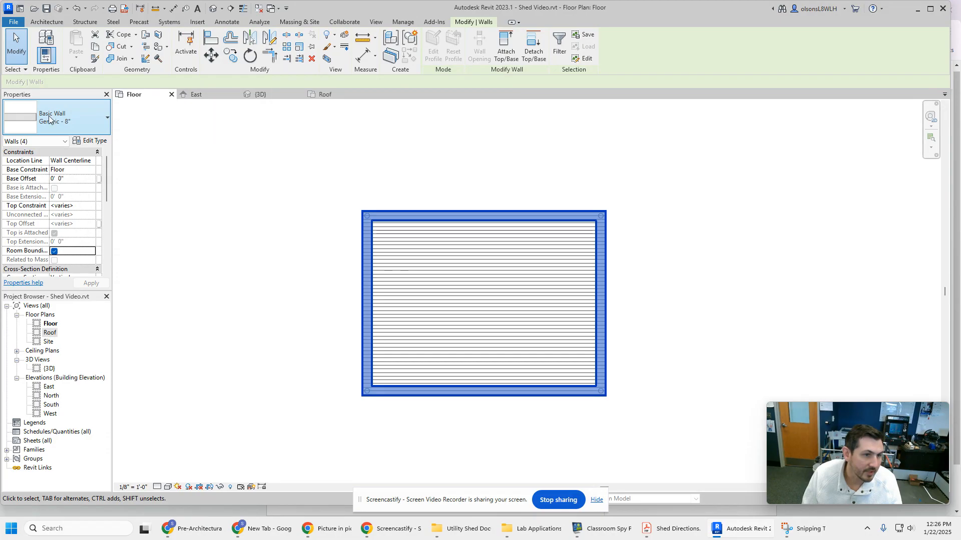
{"action": "left_click", "coordinate": [103, 123]}
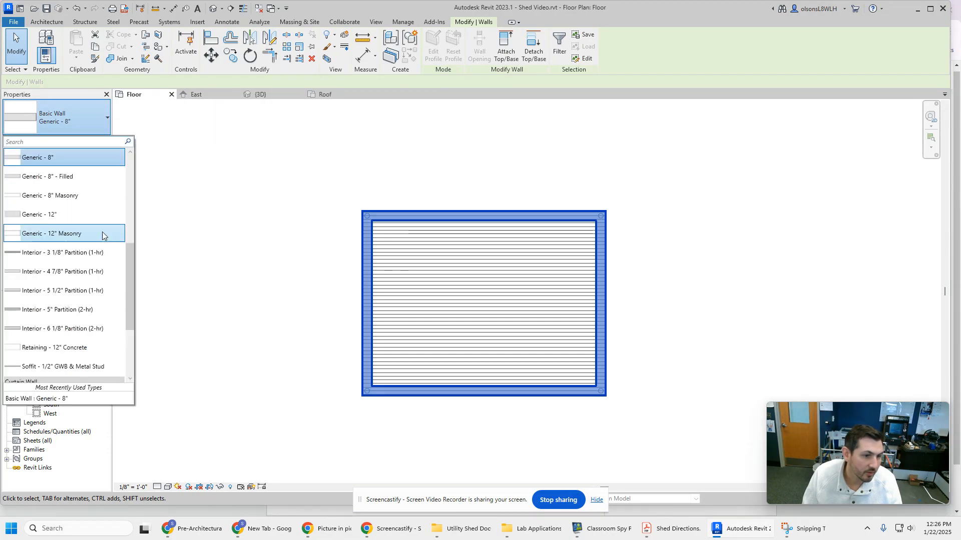
{"action": "scroll", "coordinate": [100, 250], "scroll_direction": "down", "scroll_amount": 3}
{"action": "scroll", "coordinate": [125, 273], "scroll_direction": "up", "scroll_amount": 3}
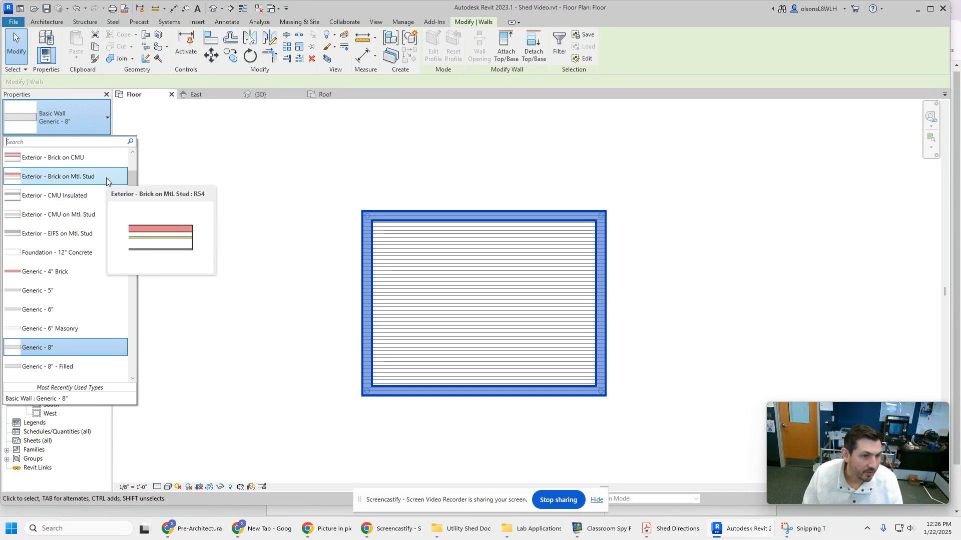
{"action": "left_click", "coordinate": [106, 178]}
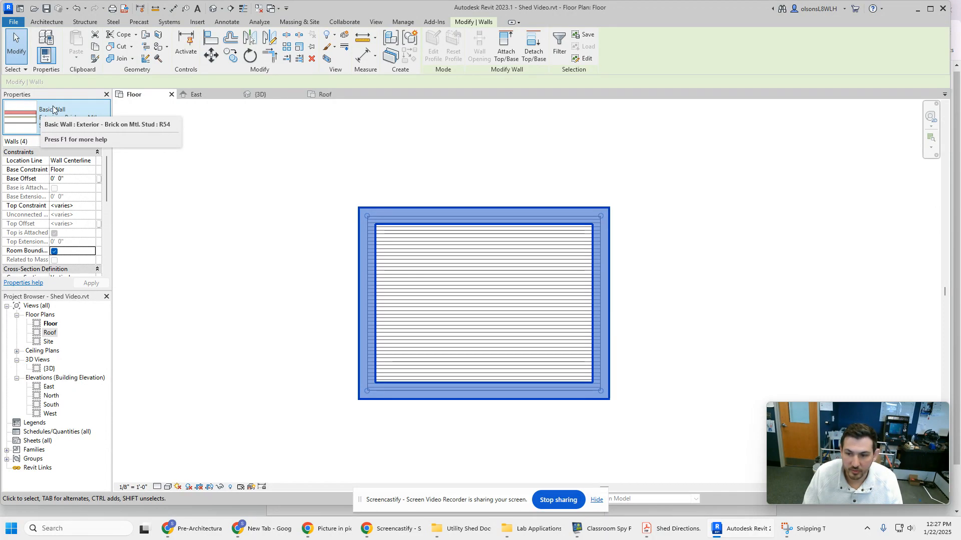
Step: Inspect the brick walls and the floor edge in the 3D view from above and below
{"action": "left_click", "coordinate": [262, 94]}
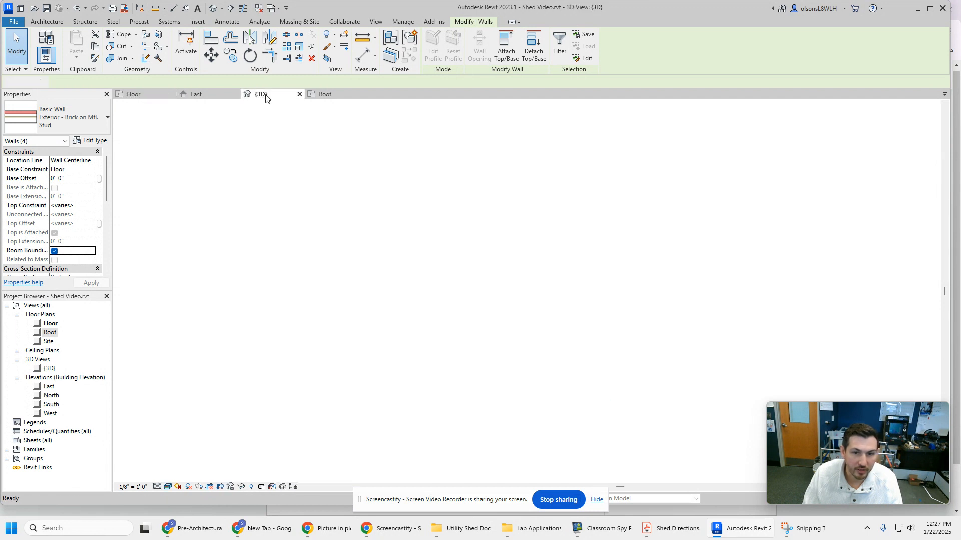
{"action": "left_click", "coordinate": [576, 448]}
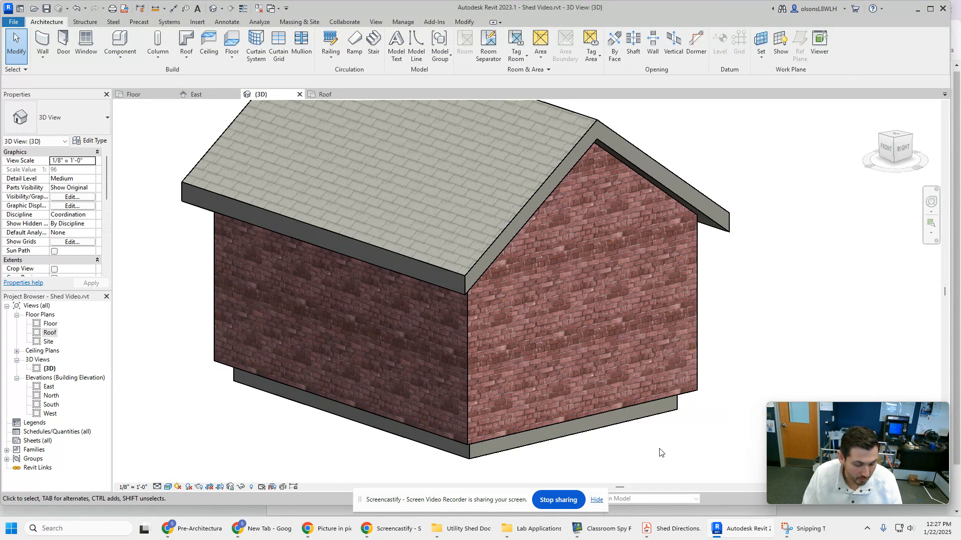
{"action": "middle_click_drag", "start_coordinate": [668, 455], "coordinate": [655, 262], "text": "shift"}
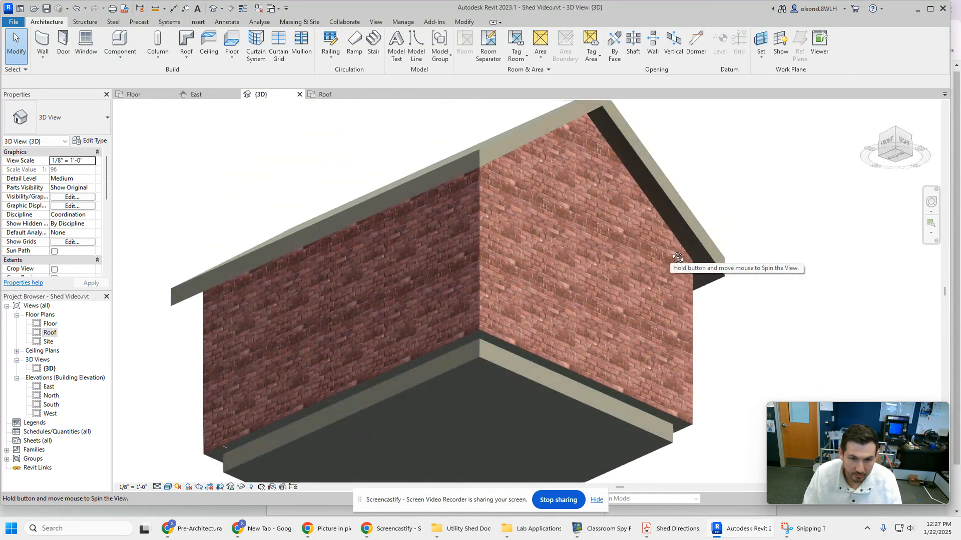
{"action": "middle_click_drag", "start_coordinate": [725, 302], "coordinate": [700, 471], "text": "shift"}
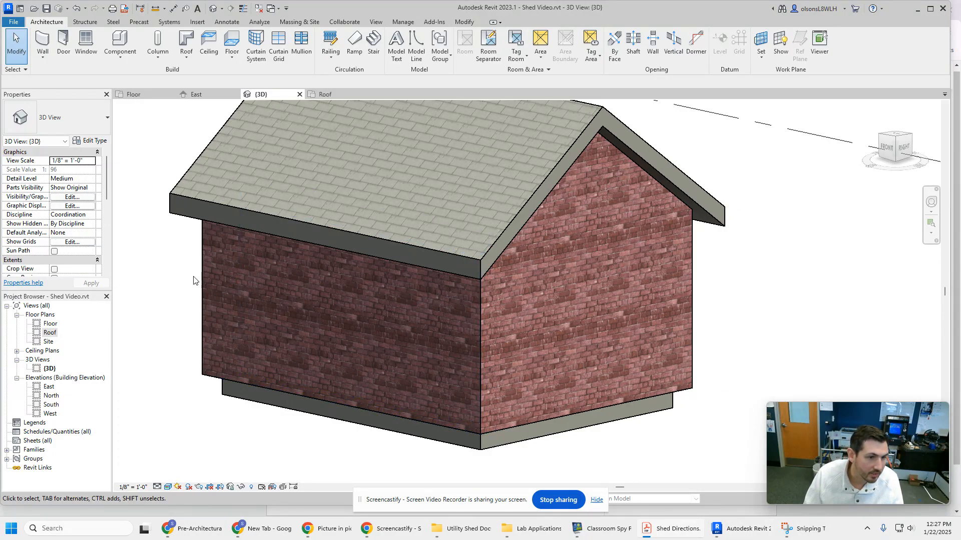
Step: In the Floor plan, select the south, west and north walls and duplicate their type as "Siding for Shed"
{"action": "left_click", "coordinate": [43, 324]}
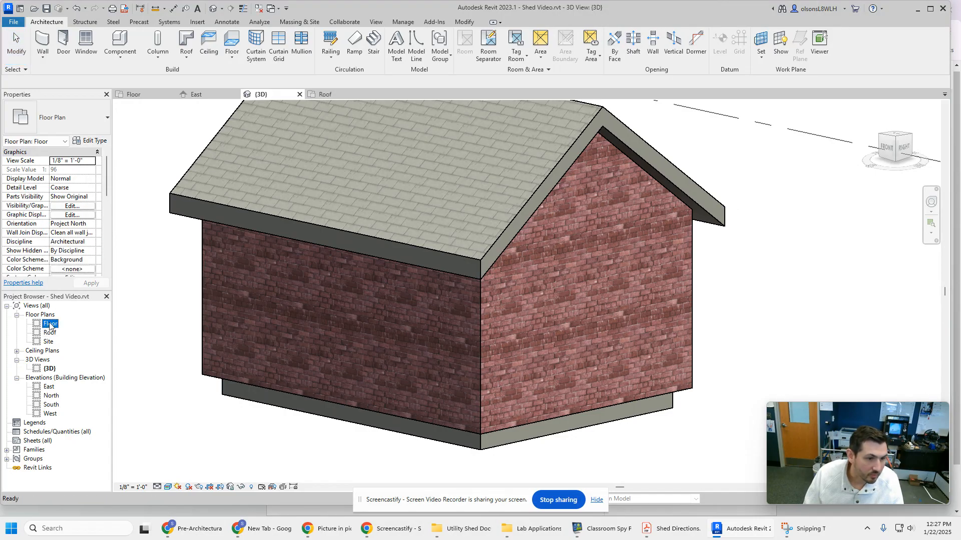
{"action": "double_click", "coordinate": [50, 324]}
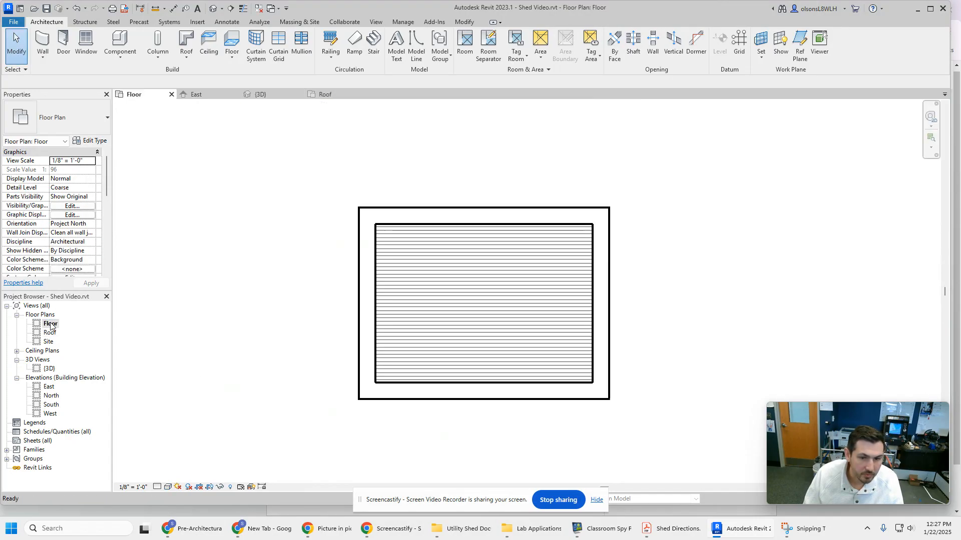
{"action": "left_click", "coordinate": [500, 401]}
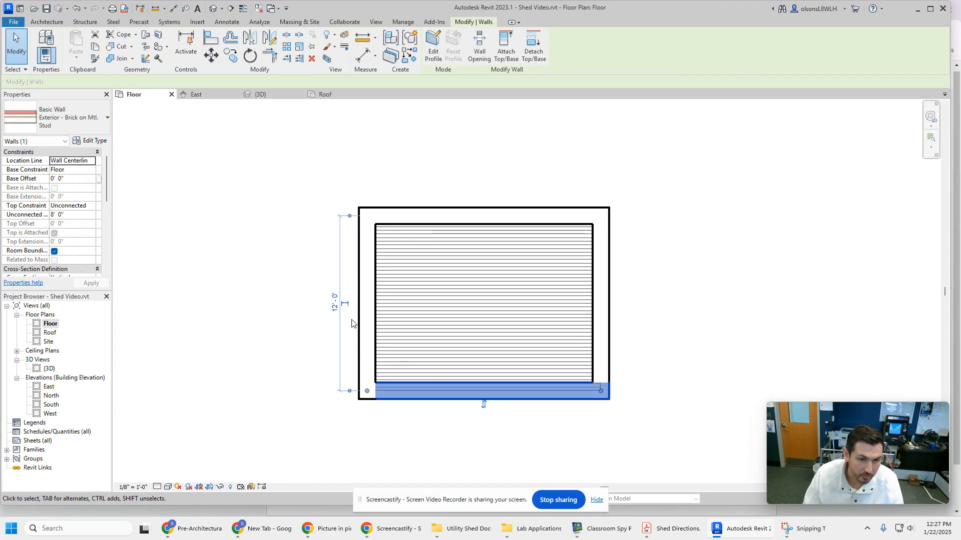
{"action": "left_click", "coordinate": [359, 278], "text": "ctrl"}
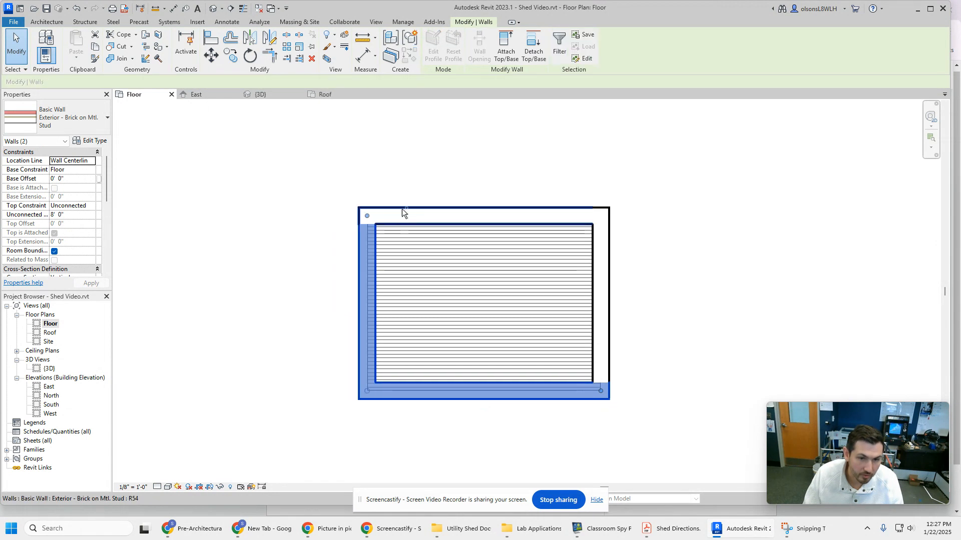
{"action": "left_click", "coordinate": [462, 213], "text": "ctrl"}
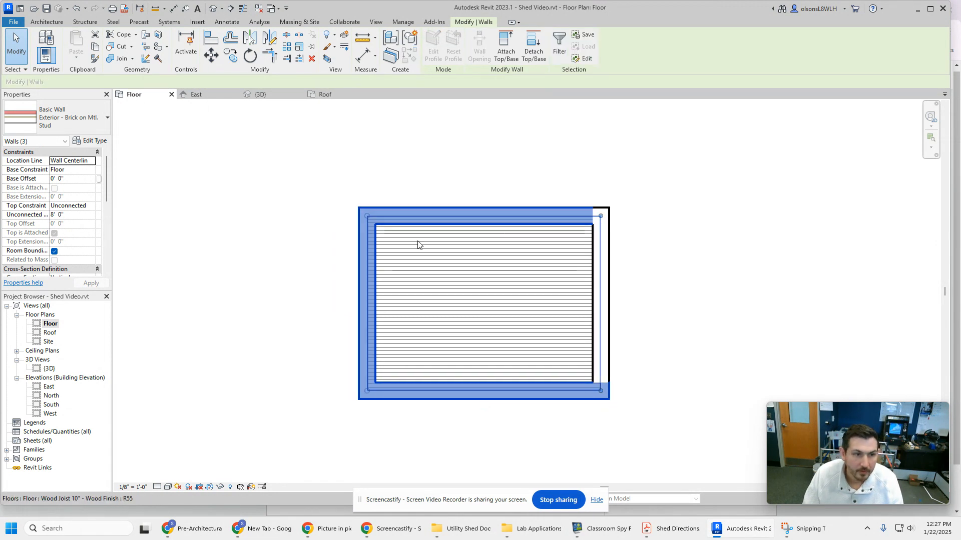
{"action": "left_click", "coordinate": [94, 141]}
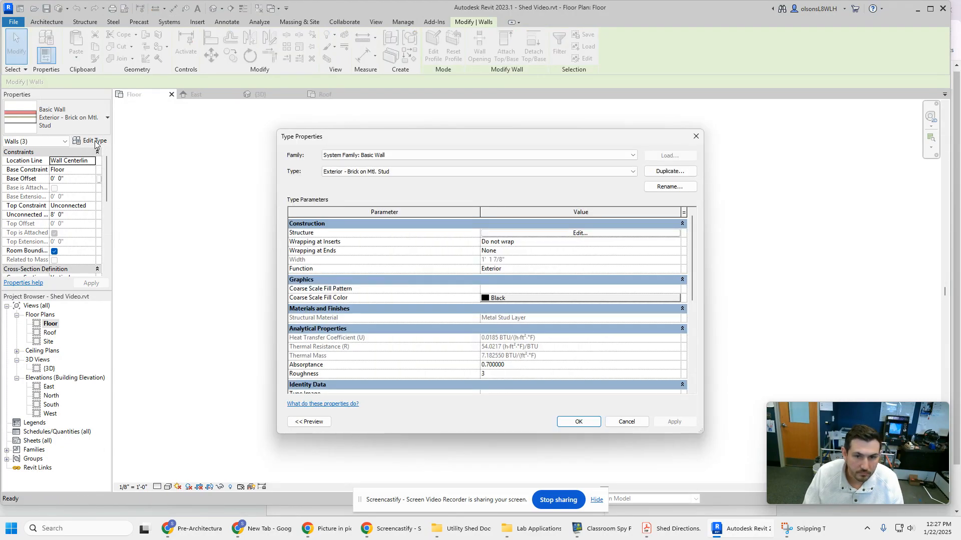
{"action": "left_click_drag", "start_coordinate": [406, 138], "coordinate": [290, 126]}
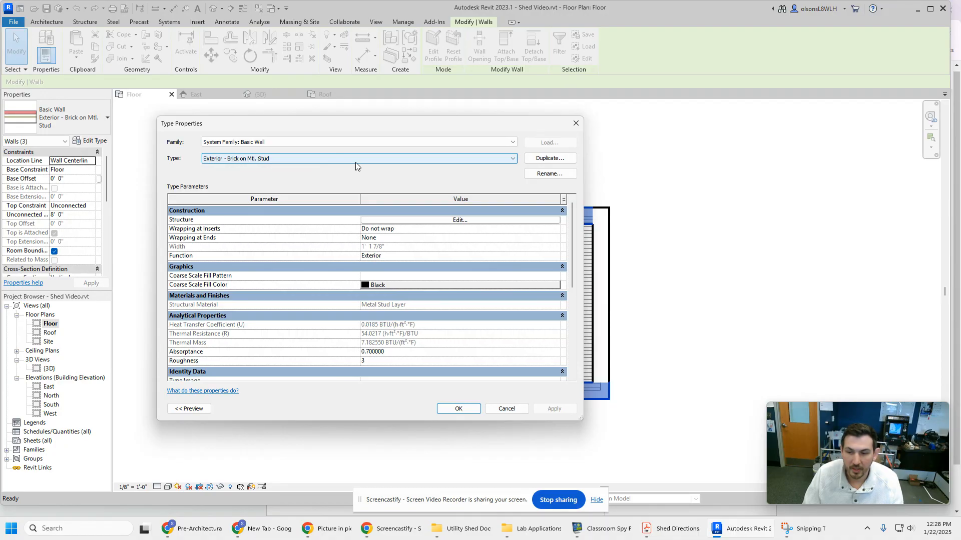
{"action": "left_click", "coordinate": [541, 160]}
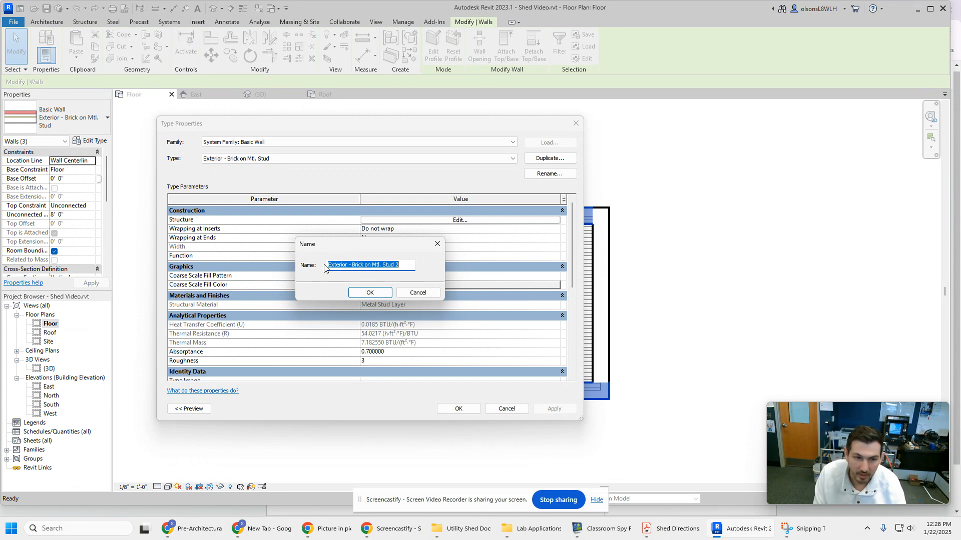
{"action": "type", "text": "Sl"}
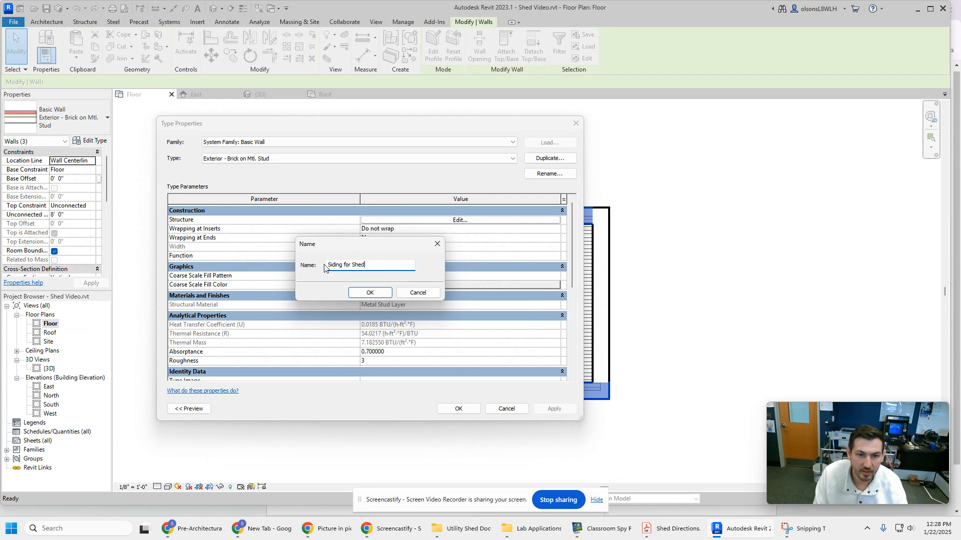
{"action": "left_click", "coordinate": [368, 293]}
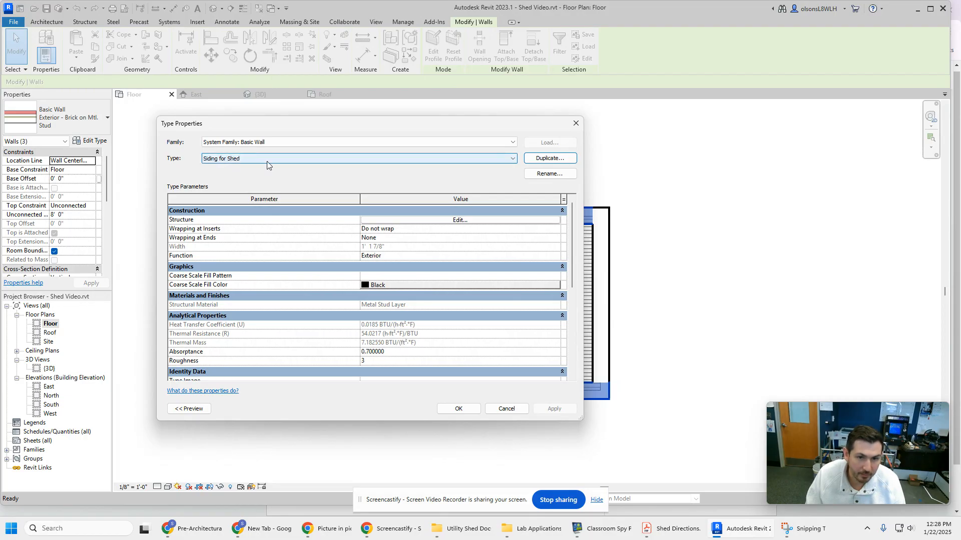
Step: Open the layer structure of the Siding for Shed wall type and show its preview
{"action": "left_click", "coordinate": [463, 221]}
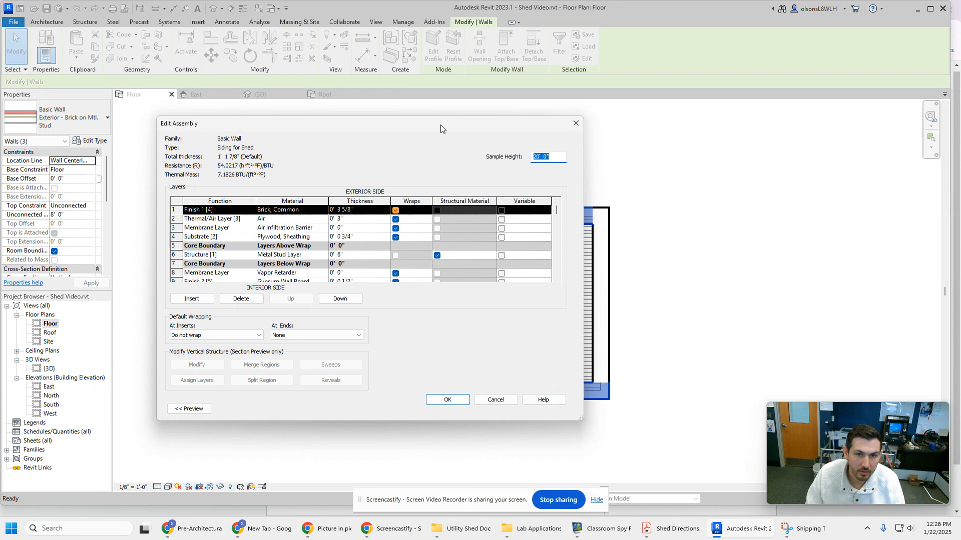
{"action": "left_click_drag", "start_coordinate": [444, 126], "coordinate": [561, 122]}
{"action": "left_click_drag", "start_coordinate": [701, 184], "coordinate": [745, 184]}
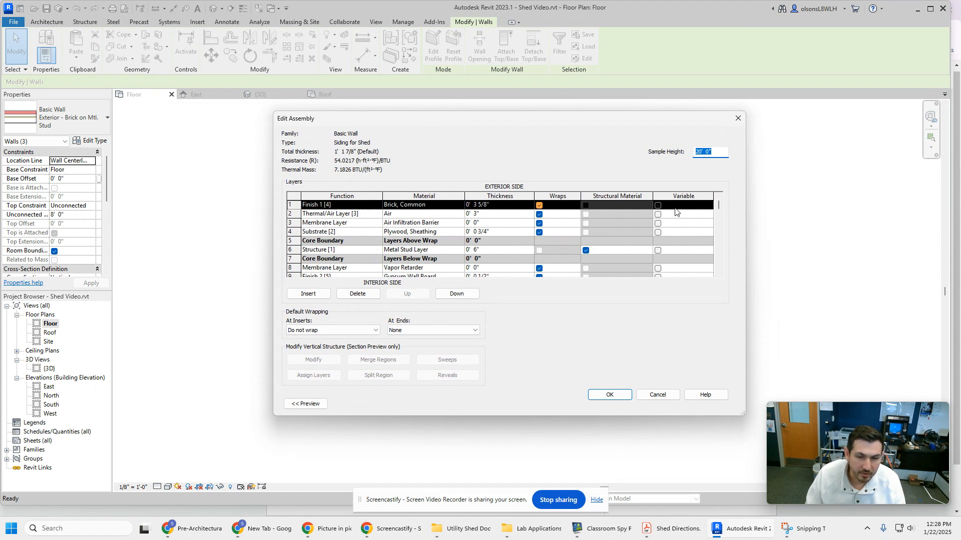
{"action": "left_click", "coordinate": [308, 404]}
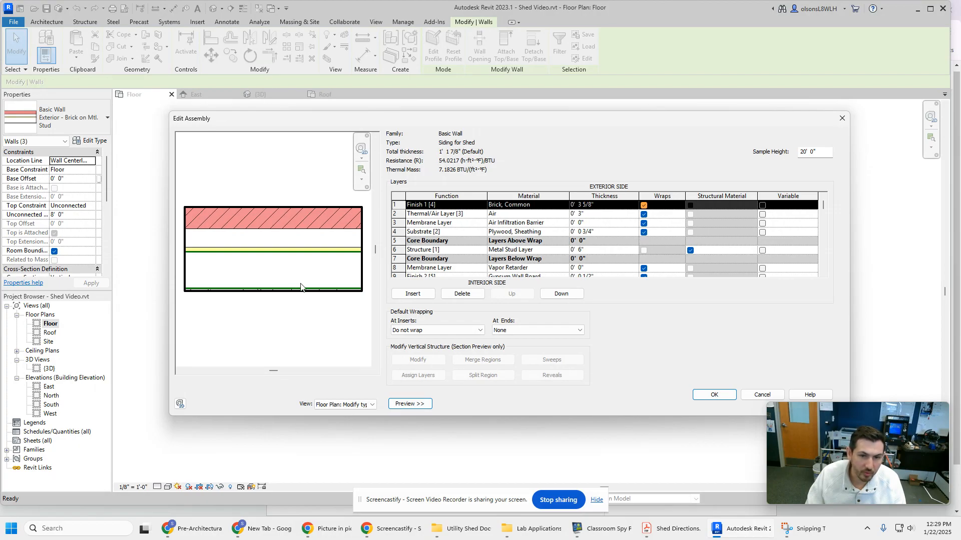
Step: Examine the Siding for Shed wall's layer list and compare it with the section preview, from exterior to interior
{"action": "scroll", "coordinate": [485, 271], "scroll_direction": "down", "scroll_amount": 1}
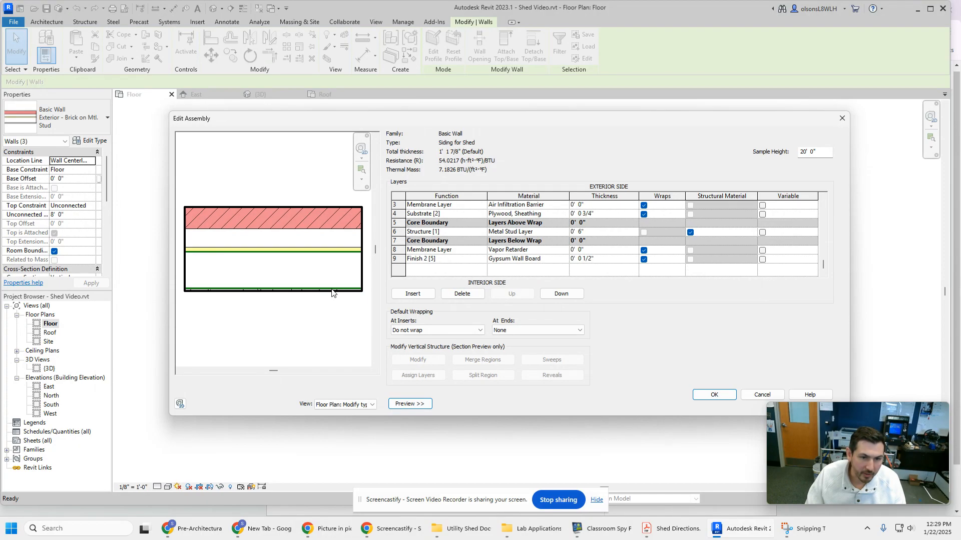
{"action": "scroll", "coordinate": [318, 295], "scroll_direction": "up", "scroll_amount": 3}
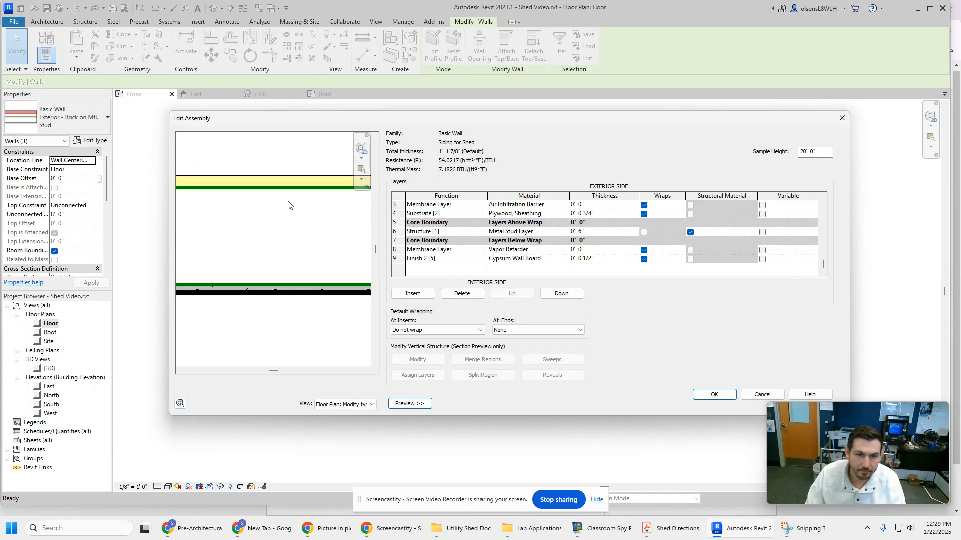
{"action": "scroll", "coordinate": [290, 205], "scroll_direction": "down", "scroll_amount": 3}
{"action": "middle_click_drag", "start_coordinate": [290, 205], "coordinate": [331, 257]}
{"action": "scroll", "coordinate": [328, 251], "scroll_direction": "down", "scroll_amount": 2}
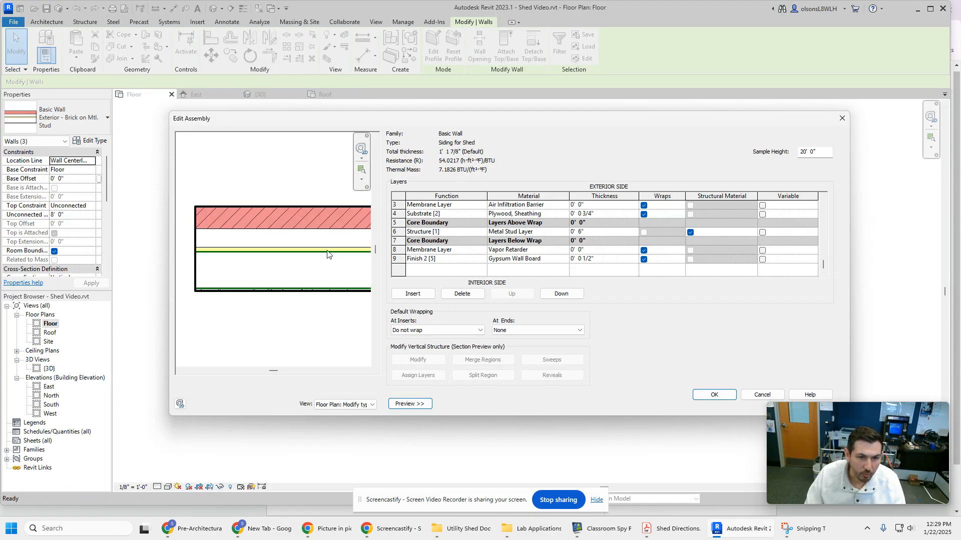
{"action": "scroll", "coordinate": [325, 251], "scroll_direction": "down", "scroll_amount": 1}
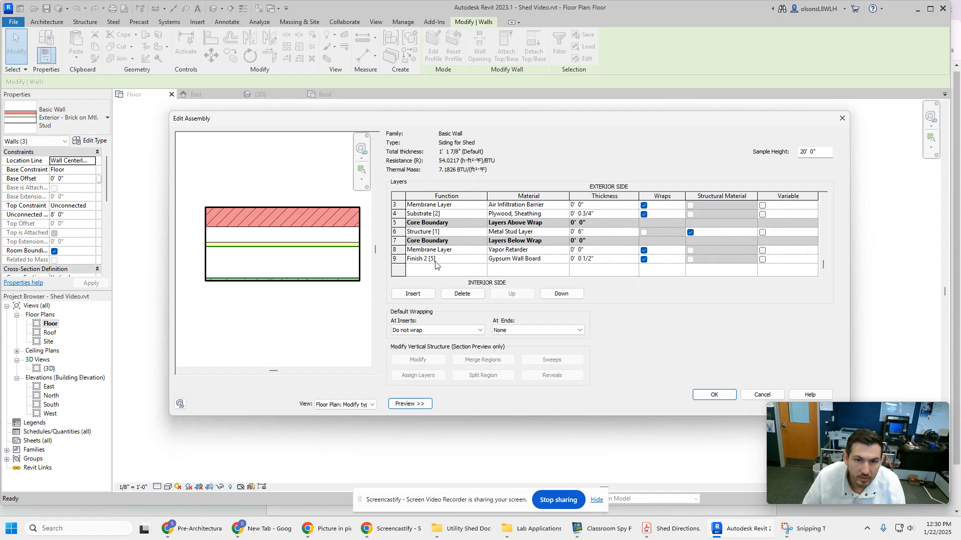
{"action": "scroll", "coordinate": [461, 224], "scroll_direction": "up", "scroll_amount": 1}
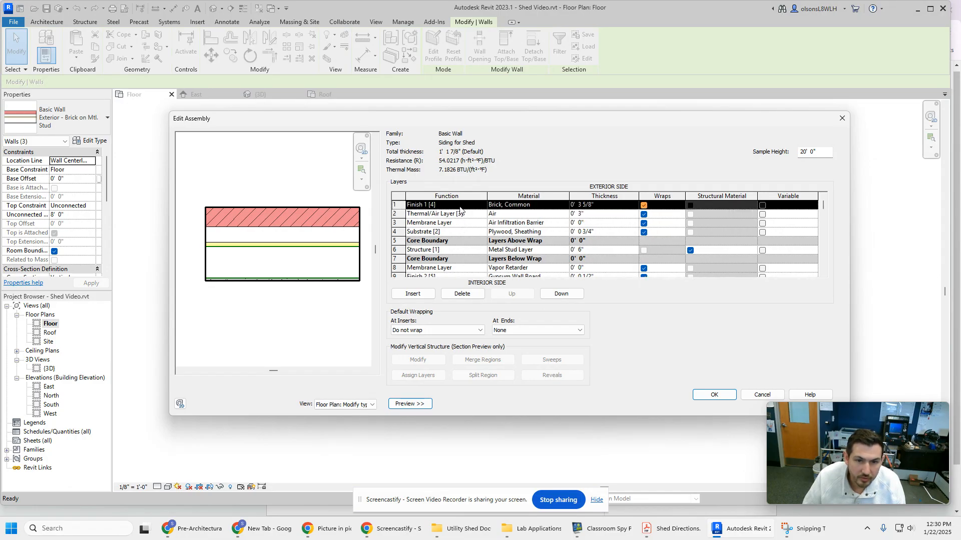
Step: Open the material selection for the exterior Finish 1 layer and select Plywood, Sheathing from the project materials
{"action": "left_click", "coordinate": [564, 205]}
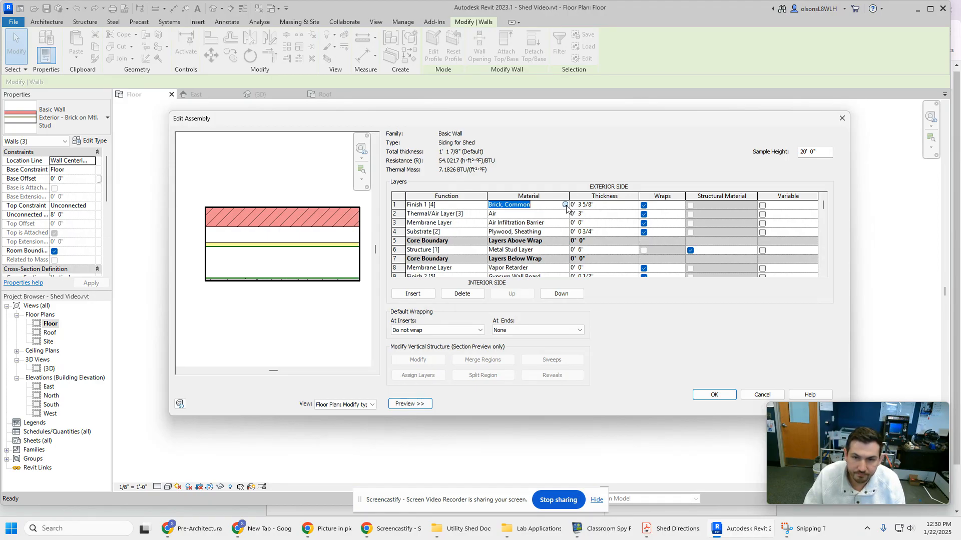
{"action": "left_click", "coordinate": [565, 204]}
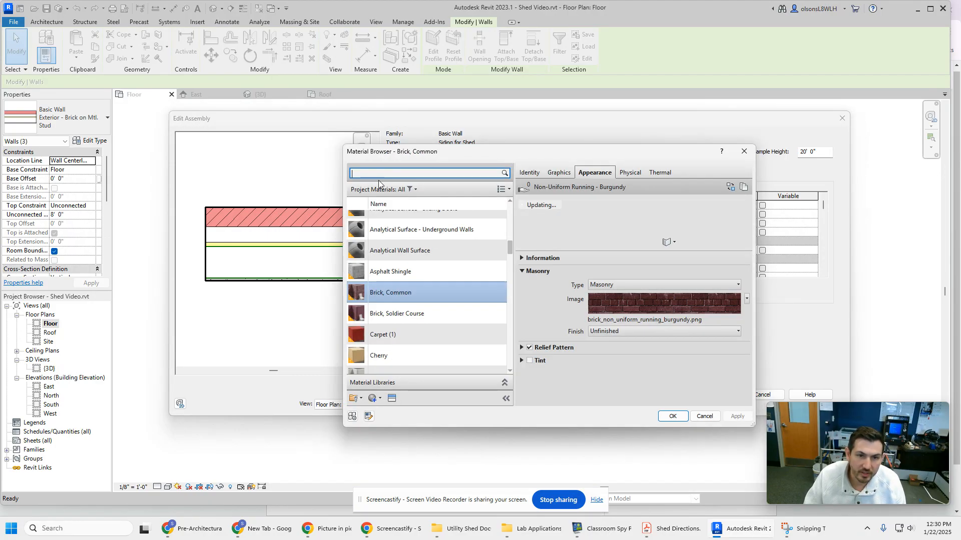
{"action": "left_click_drag", "start_coordinate": [484, 156], "coordinate": [649, 114]}
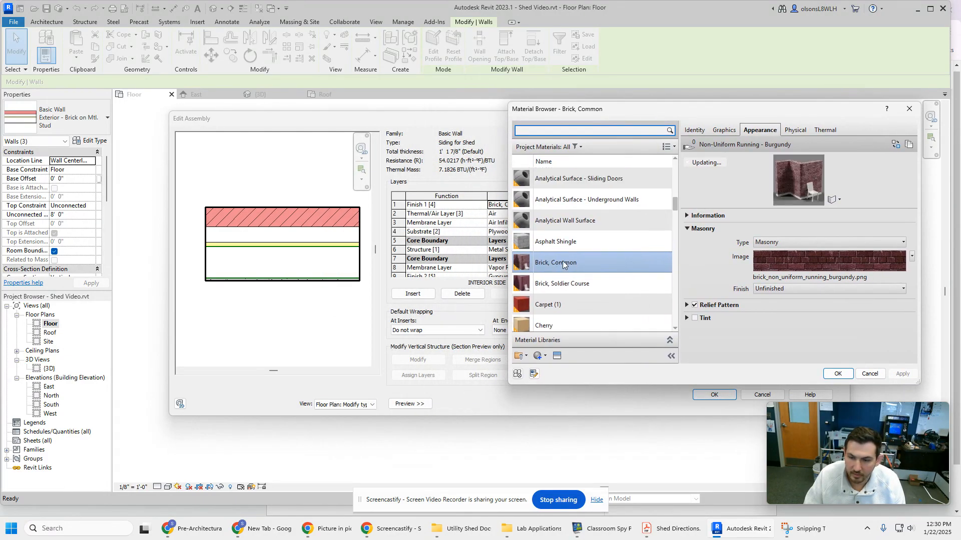
{"action": "left_click_drag", "start_coordinate": [675, 201], "coordinate": [677, 297]}
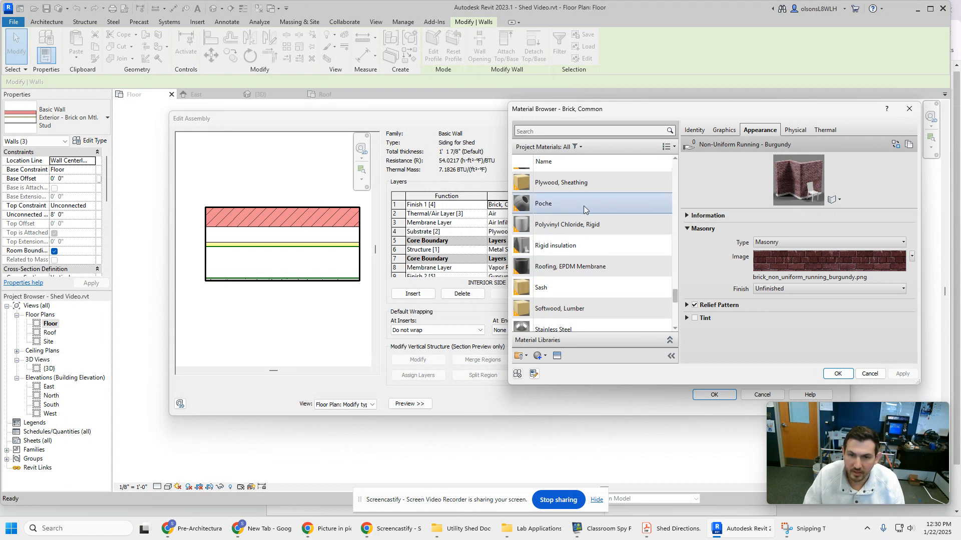
{"action": "left_click", "coordinate": [603, 184]}
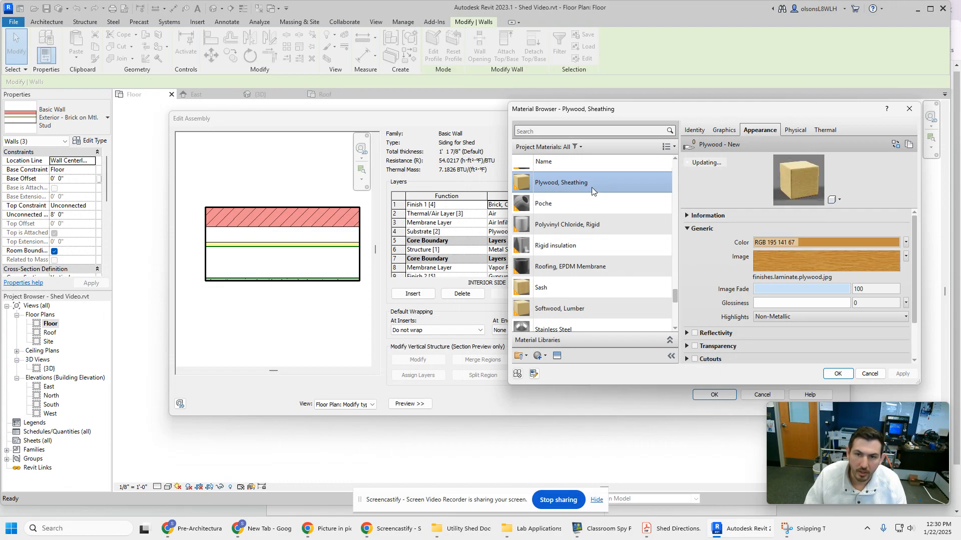
{"action": "left_click_drag", "start_coordinate": [781, 118], "coordinate": [736, 121]}
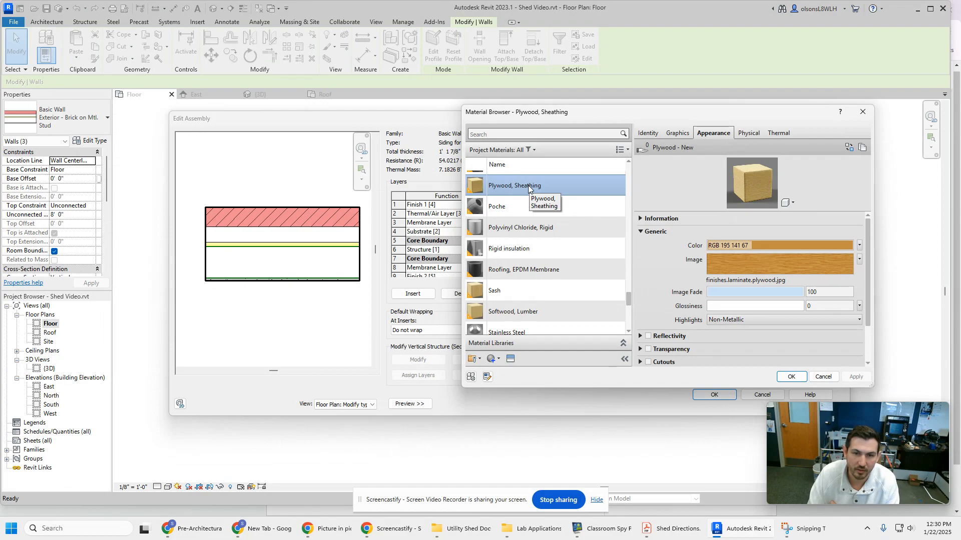
Step: Duplicate the Plywood, Sheathing material with its assets, name the copy "Siding for Shed", and select it
{"action": "scroll", "coordinate": [534, 193], "scroll_direction": "down", "scroll_amount": 1}
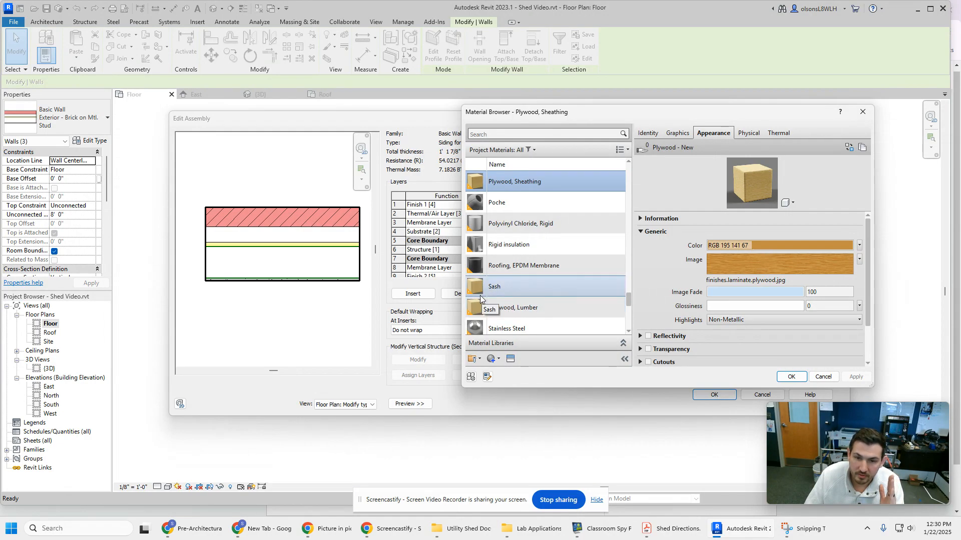
{"action": "scroll", "coordinate": [479, 296], "scroll_direction": "down", "scroll_amount": 1}
{"action": "left_click", "coordinate": [497, 360]}
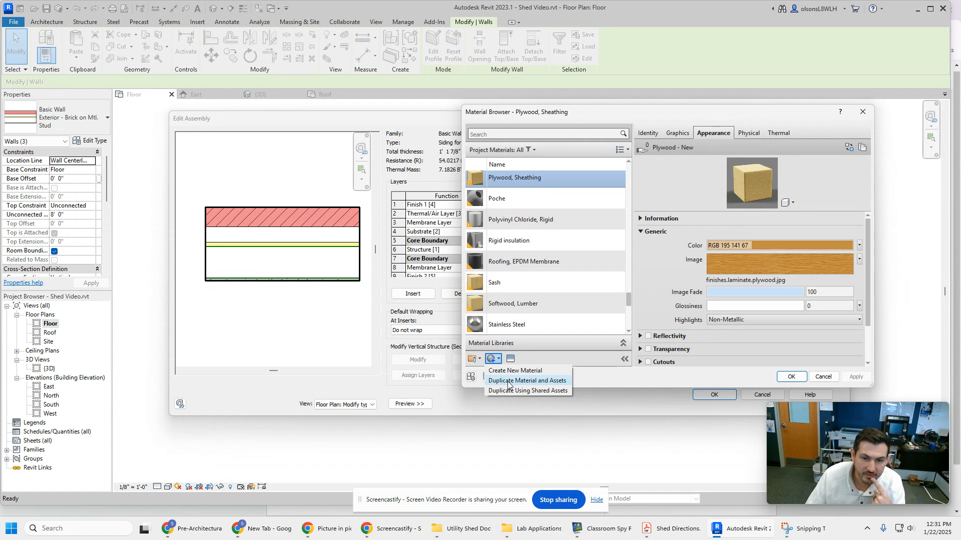
{"action": "left_click", "coordinate": [509, 381]}
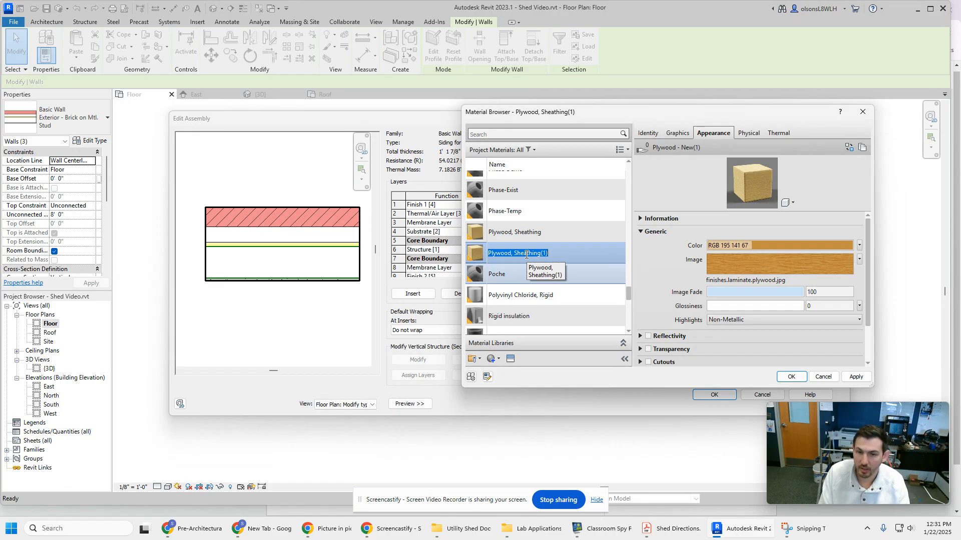
{"action": "type", "text": "Siding for Shed"}
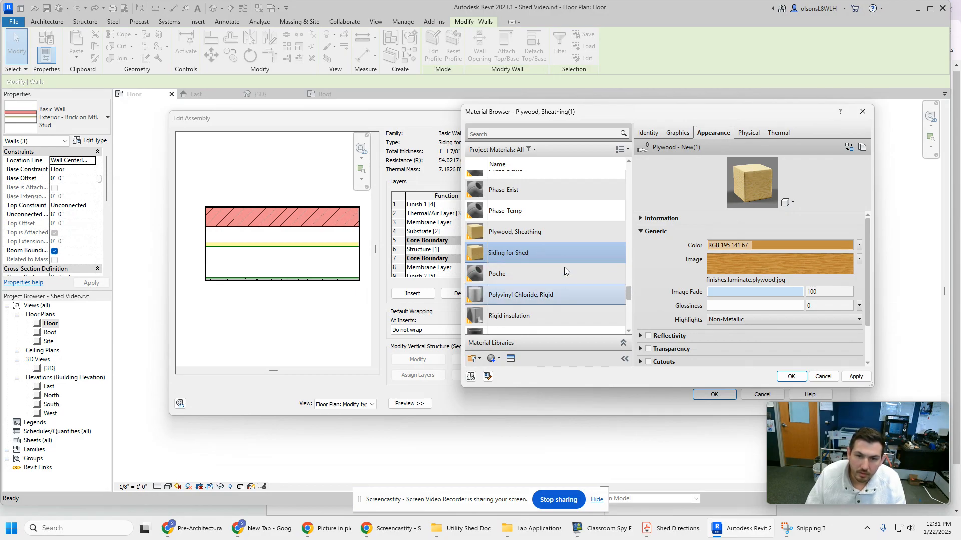
{"action": "key", "text": "Return"}
{"action": "left_click", "coordinate": [503, 257]}
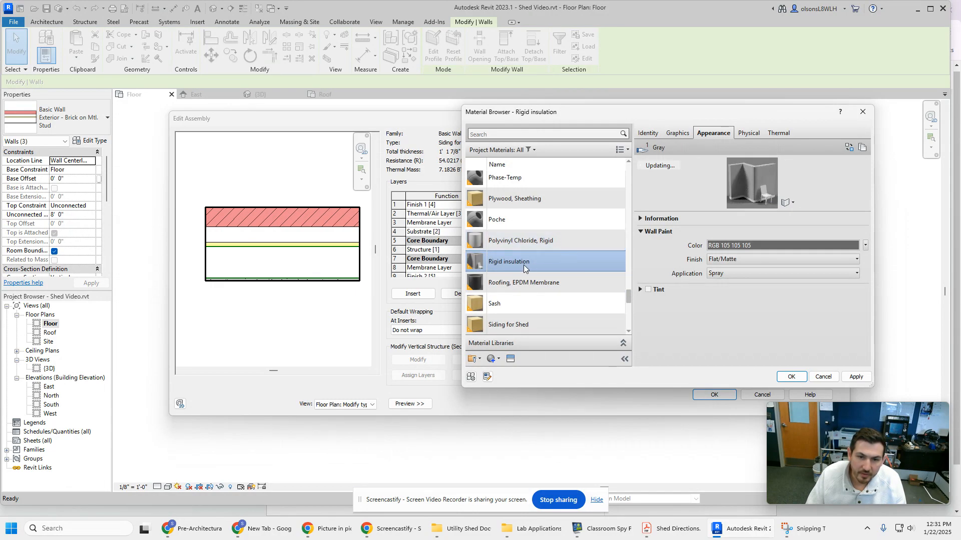
{"action": "left_click", "coordinate": [503, 325]}
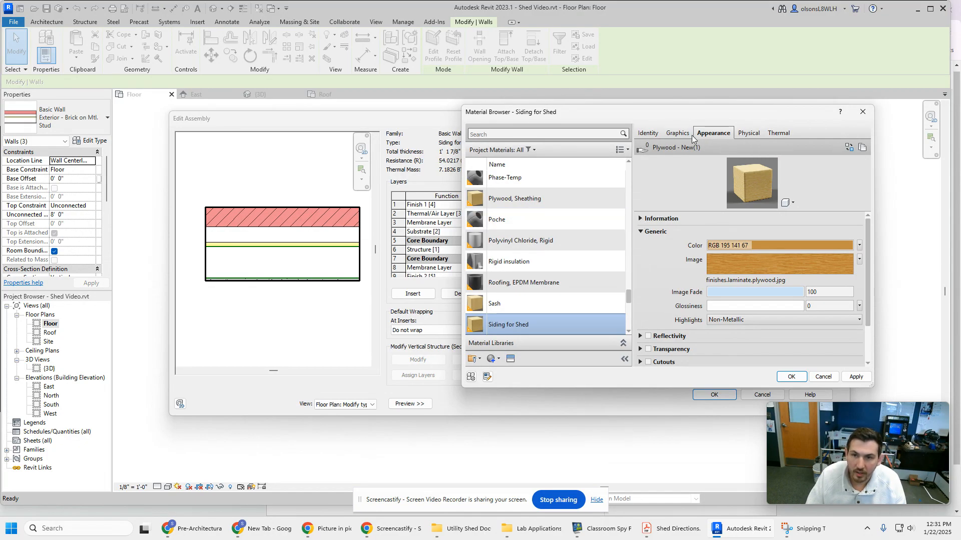
Step: Review the appearance settings of the Siding for Shed material and set its foreground surface pattern to the Horizontal drafting pattern
{"action": "left_click", "coordinate": [642, 219]}
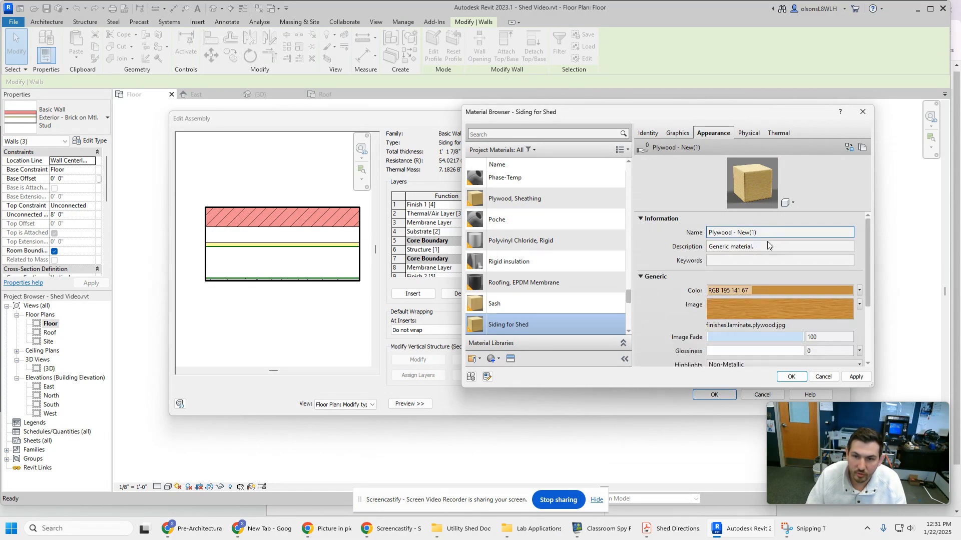
{"action": "left_click", "coordinate": [642, 219]}
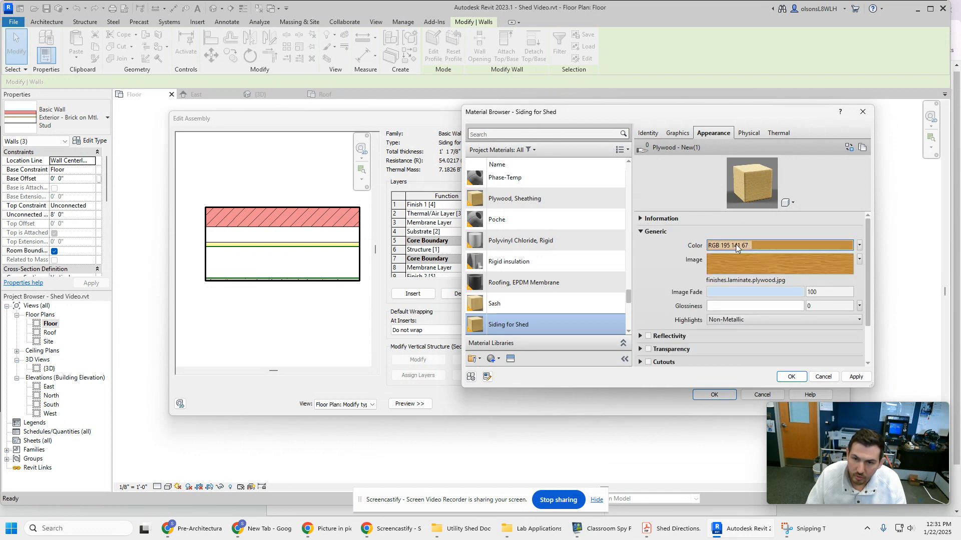
{"action": "scroll", "coordinate": [676, 341], "scroll_direction": "down", "scroll_amount": 1}
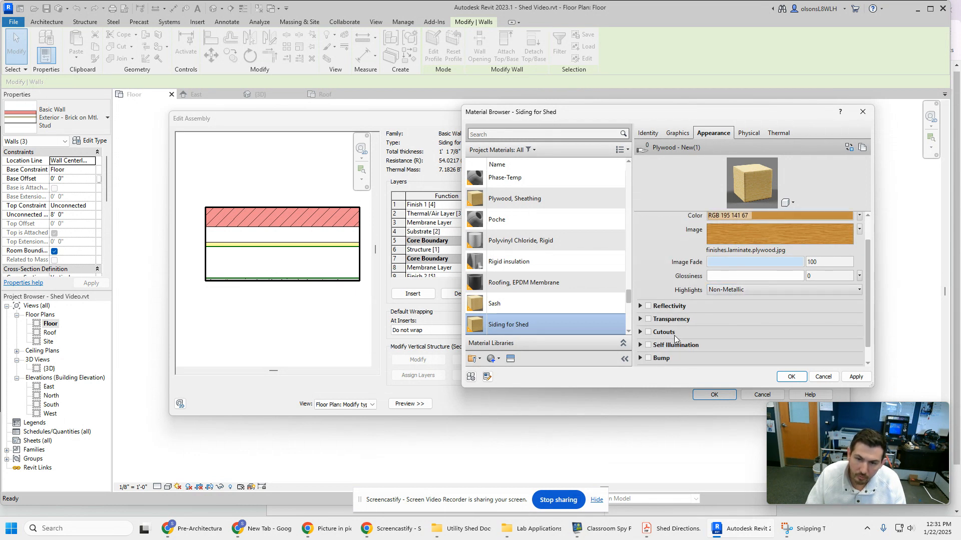
{"action": "scroll", "coordinate": [643, 325], "scroll_direction": "down", "scroll_amount": 1}
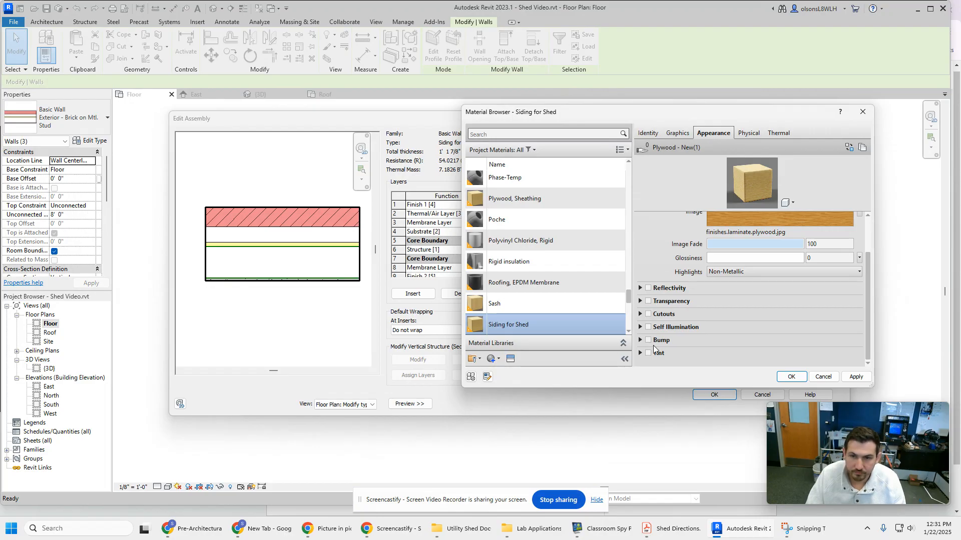
{"action": "left_click", "coordinate": [688, 133]}
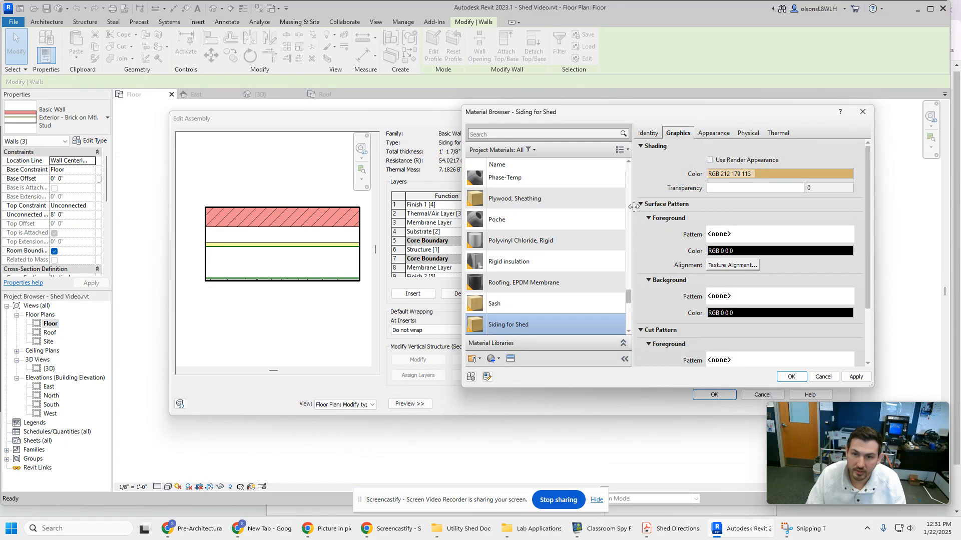
{"action": "left_click", "coordinate": [641, 205]}
{"action": "left_click", "coordinate": [643, 205]}
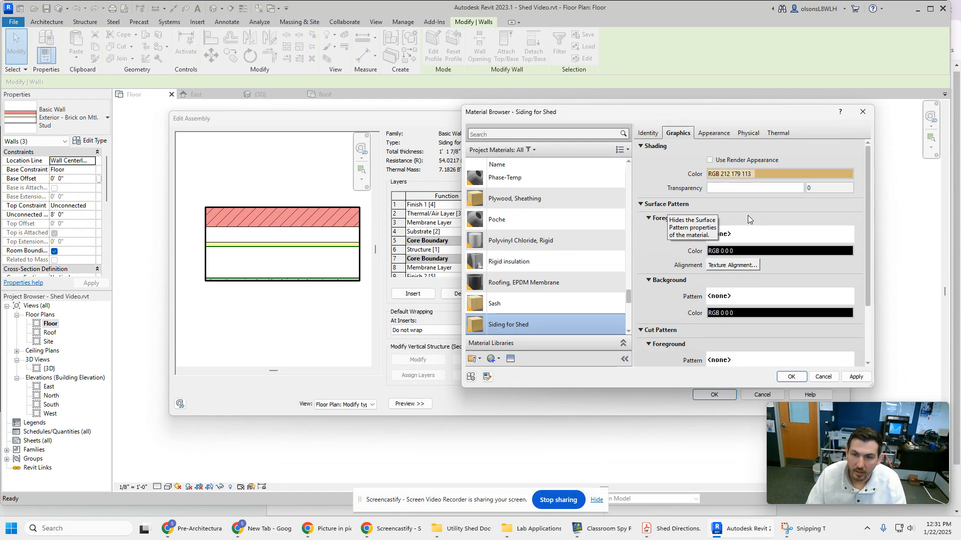
{"action": "left_click", "coordinate": [746, 233]}
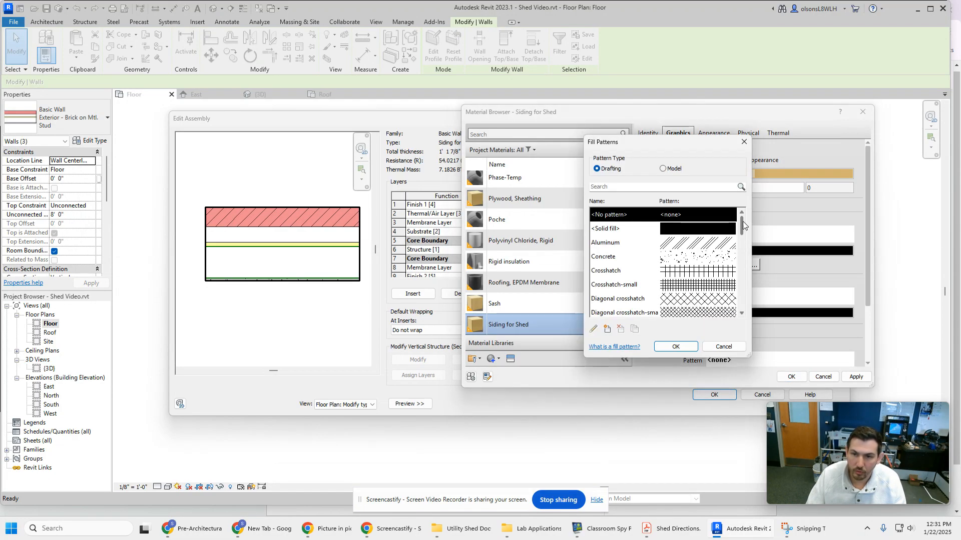
{"action": "left_click_drag", "start_coordinate": [645, 142], "coordinate": [536, 162]}
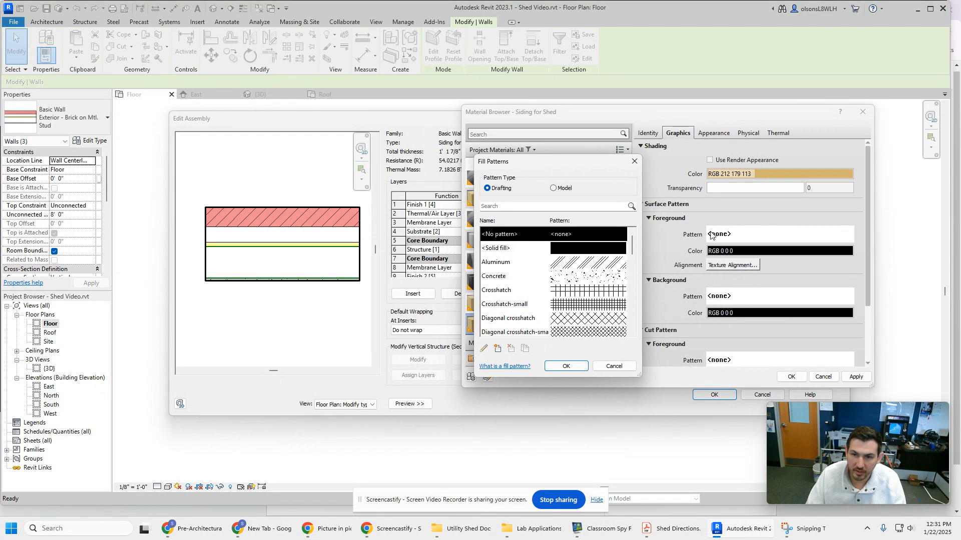
{"action": "left_click_drag", "start_coordinate": [635, 249], "coordinate": [630, 274]}
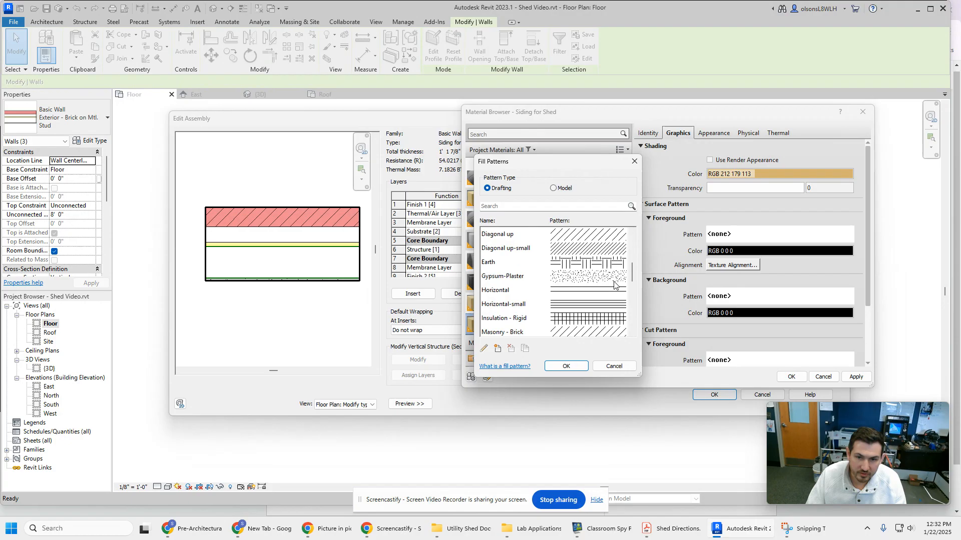
{"action": "left_click", "coordinate": [601, 291]}
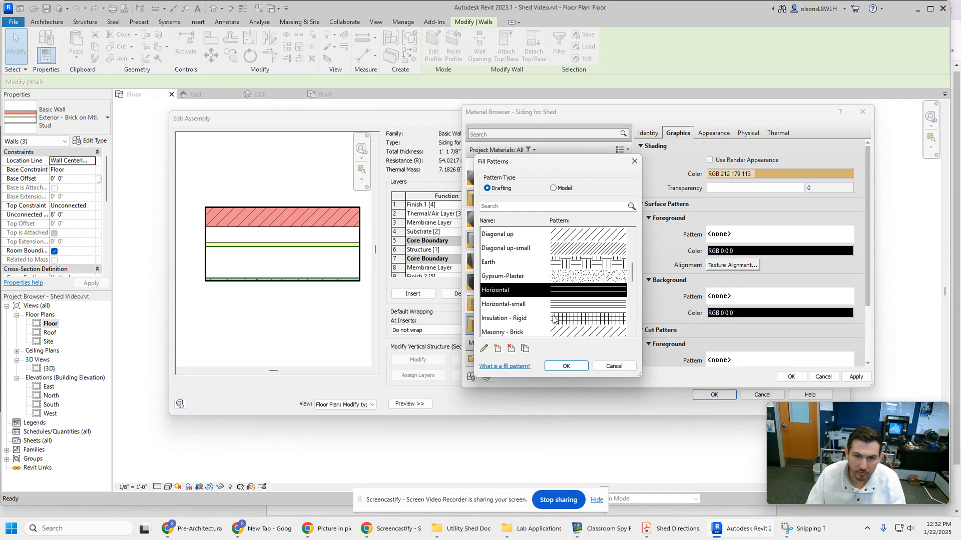
{"action": "left_click", "coordinate": [569, 367]}
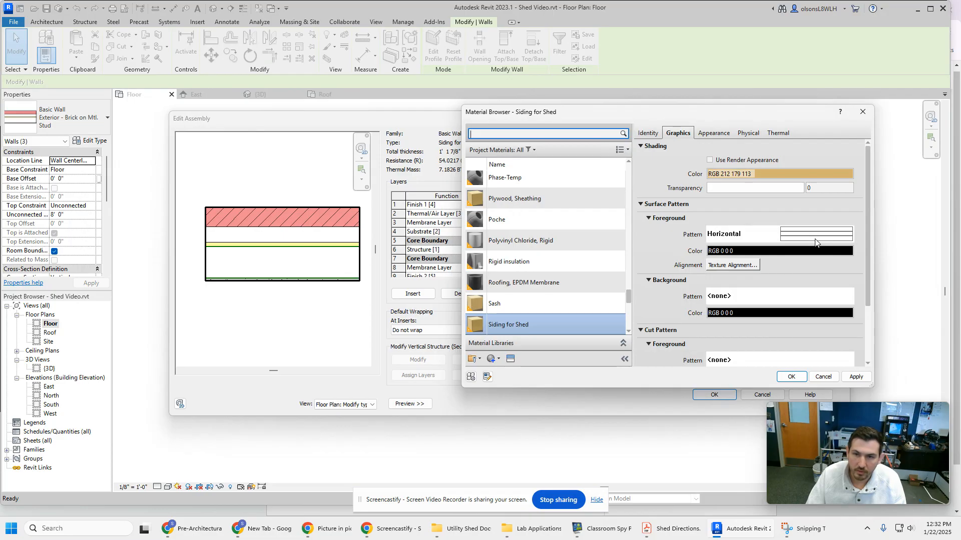
Step: Review the Siding for Shed material's physical, thermal, graphics and appearance properties, and open the Asset Browser
{"action": "left_click", "coordinate": [749, 134]}
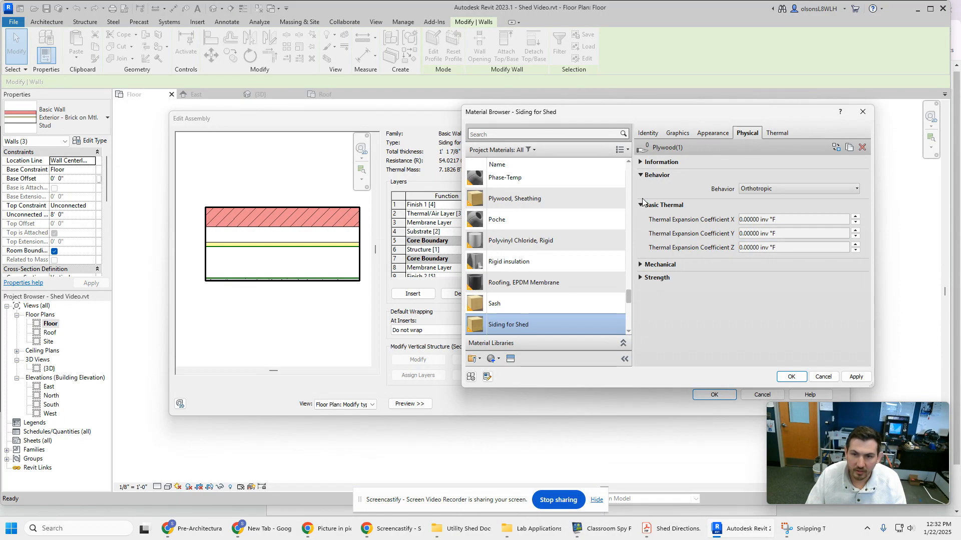
{"action": "left_click", "coordinate": [777, 134]}
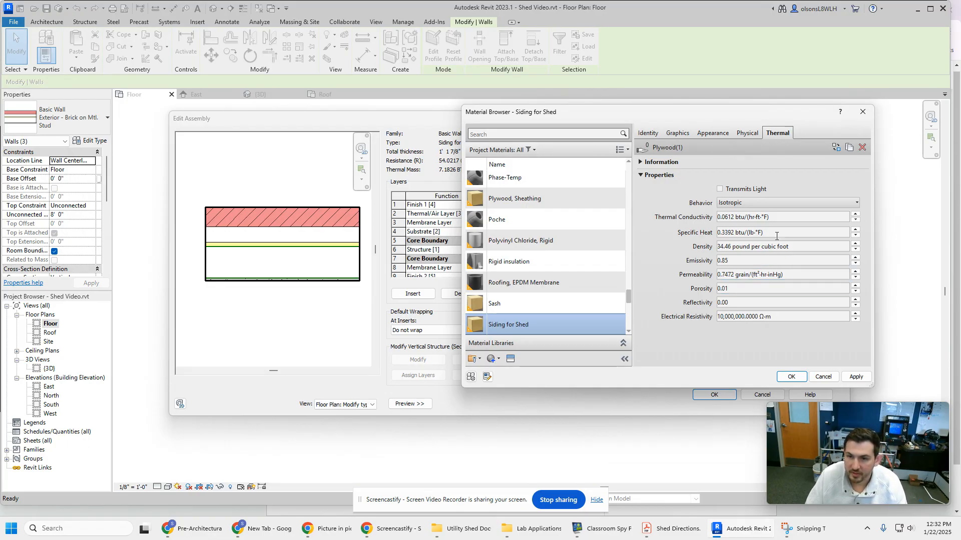
{"action": "left_click", "coordinate": [747, 135]}
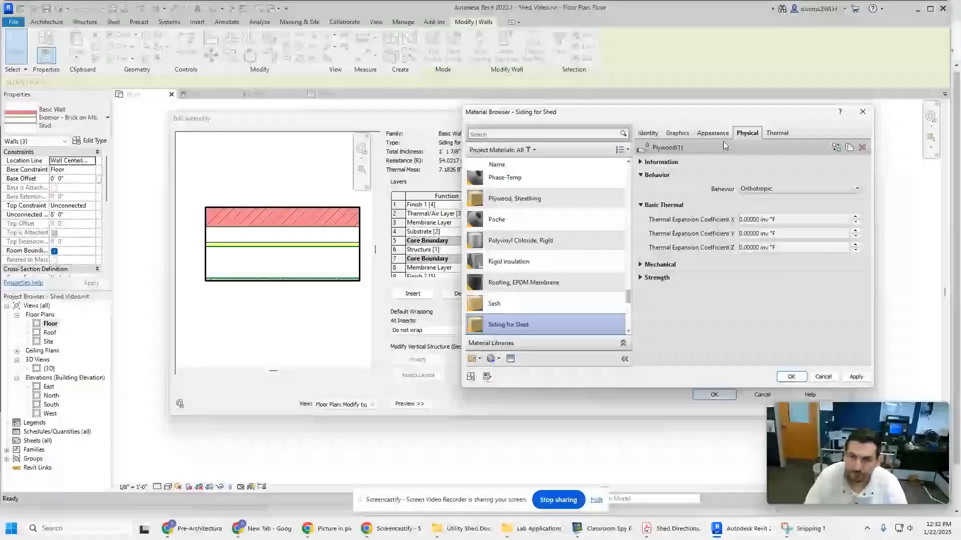
{"action": "left_click", "coordinate": [705, 134]}
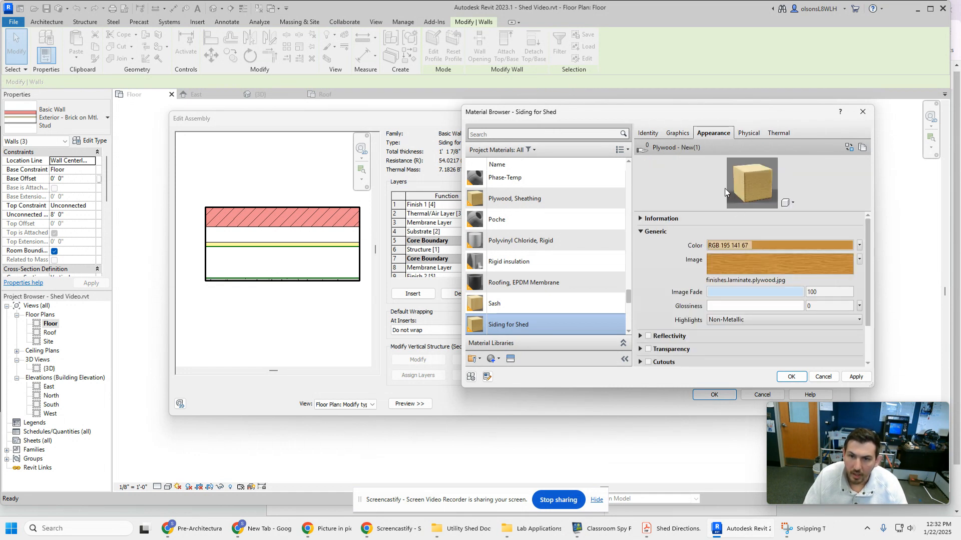
{"action": "left_click", "coordinate": [677, 134]}
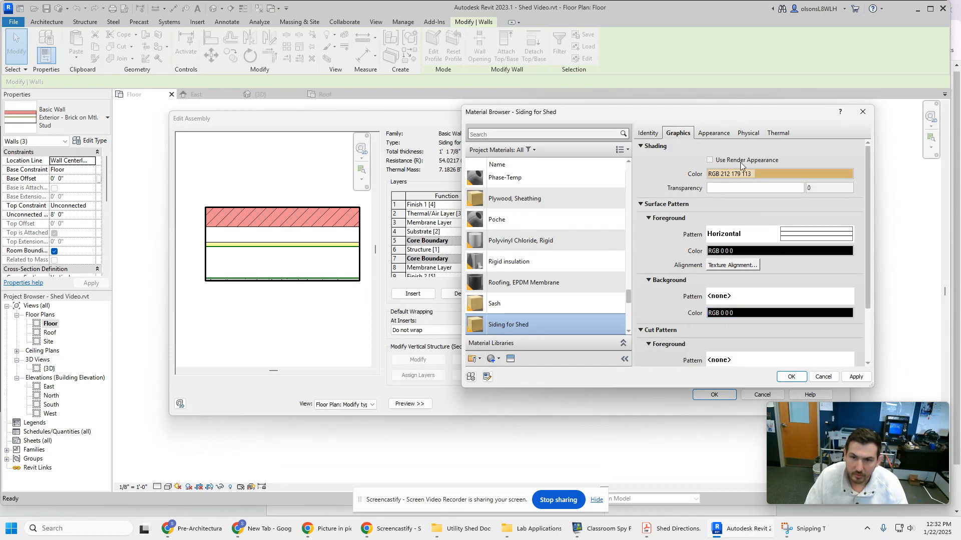
{"action": "left_click", "coordinate": [705, 133]}
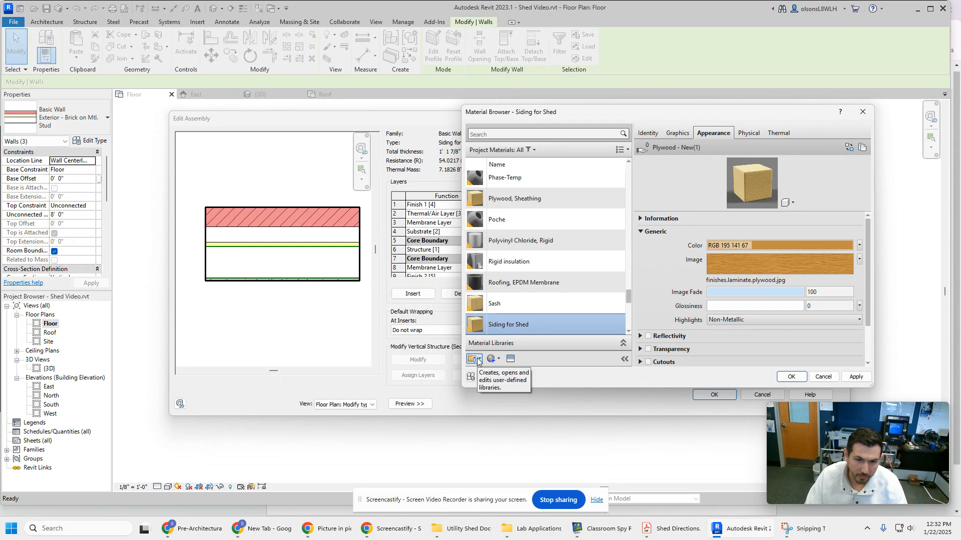
{"action": "left_click", "coordinate": [510, 361]}
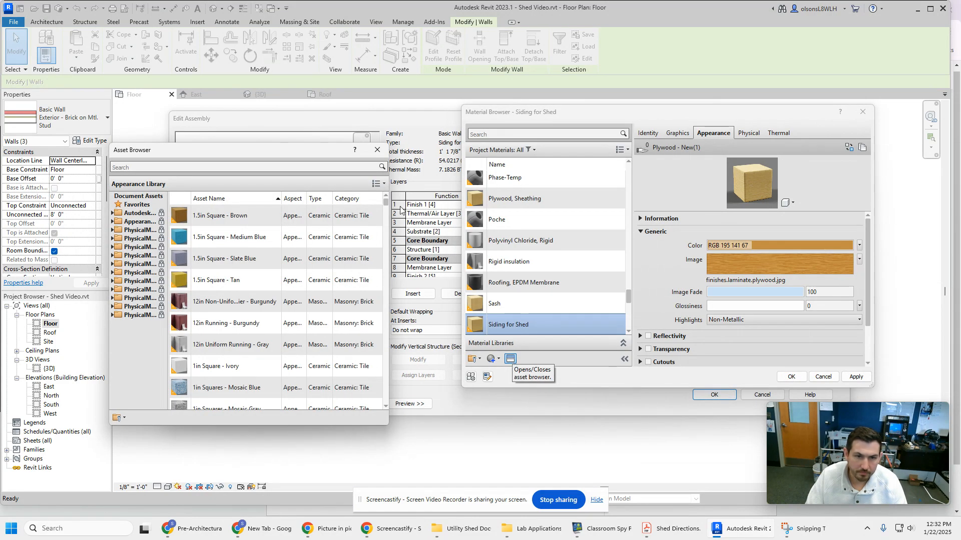
Step: Search the appearance asset library for "cedar"
{"action": "left_click_drag", "start_coordinate": [313, 156], "coordinate": [644, 118]}
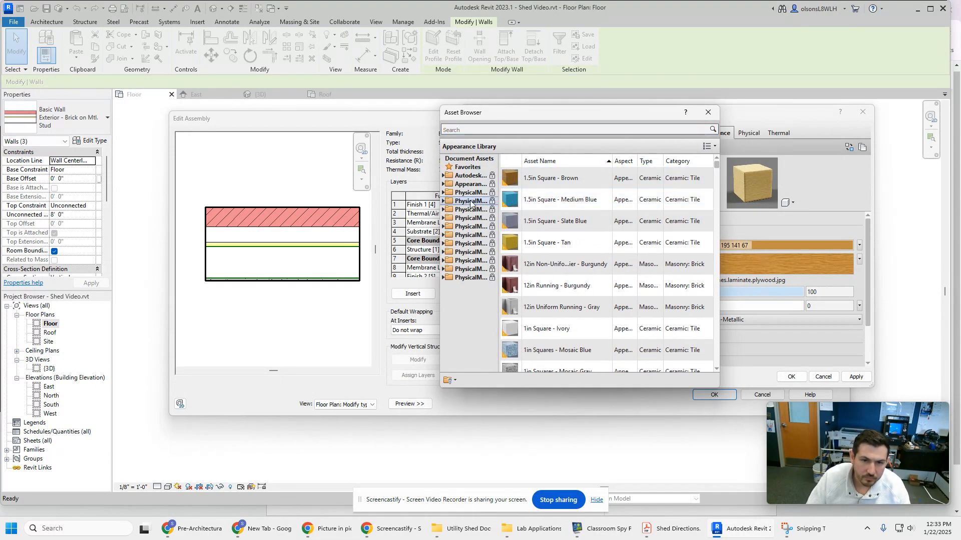
{"action": "left_click", "coordinate": [475, 131]}
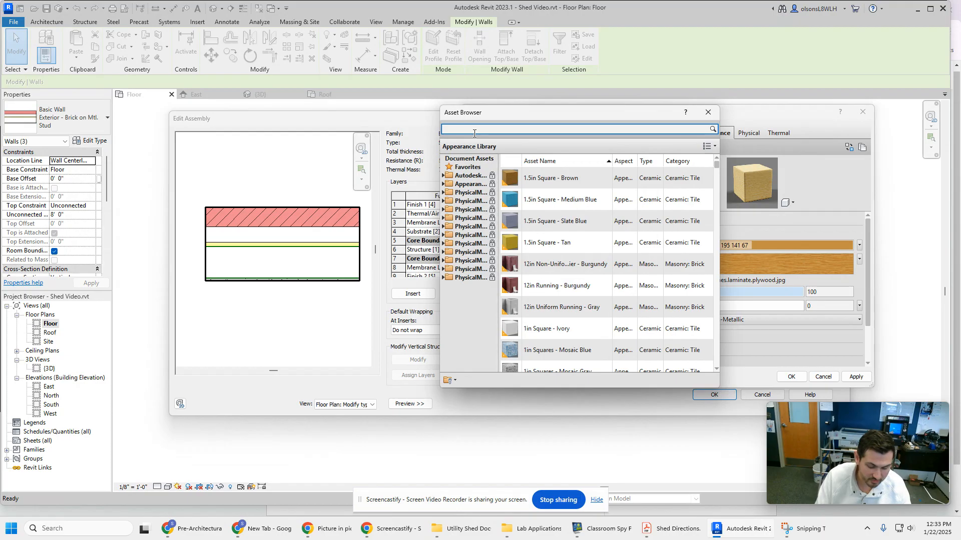
{"action": "type", "text": "cedaer"}
{"action": "key", "text": "BackSpace"}
{"action": "key", "text": "BackSpace"}
{"action": "type", "text": "r"}
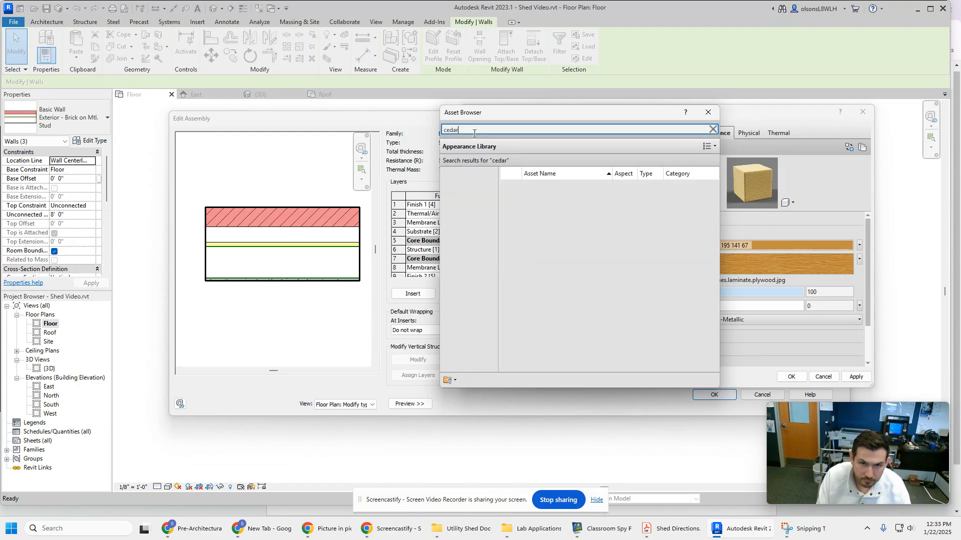
{"action": "key", "text": "BackSpace"}
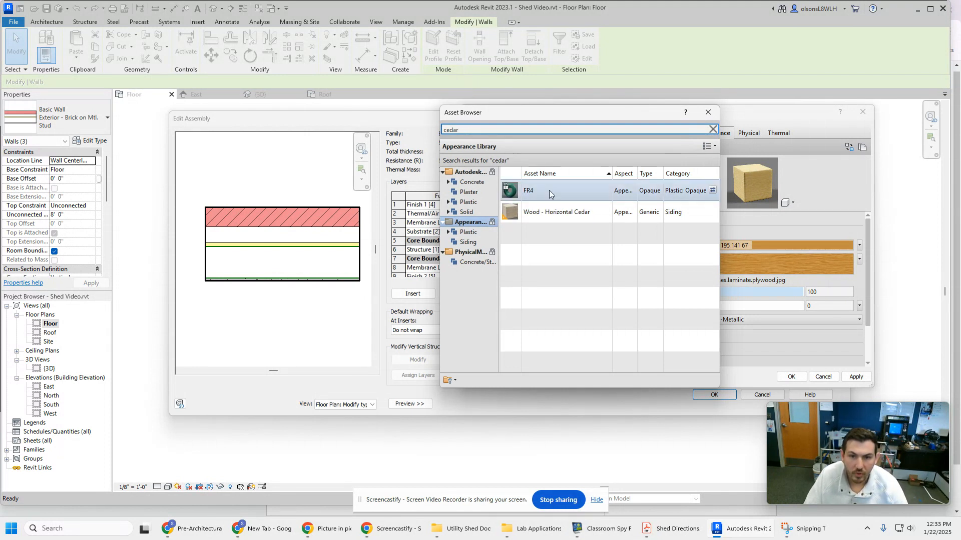
Step: Replace the Siding for Shed material's appearance with Wood - Horizontal Cedar and assign the material to the exterior Finish 1 layer
{"action": "left_click", "coordinate": [596, 215]}
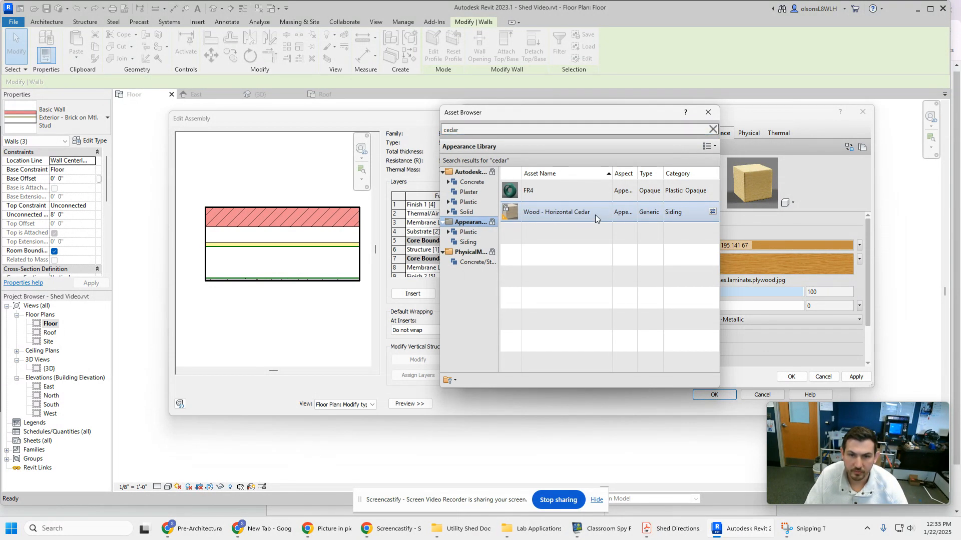
{"action": "left_click", "coordinate": [712, 213]}
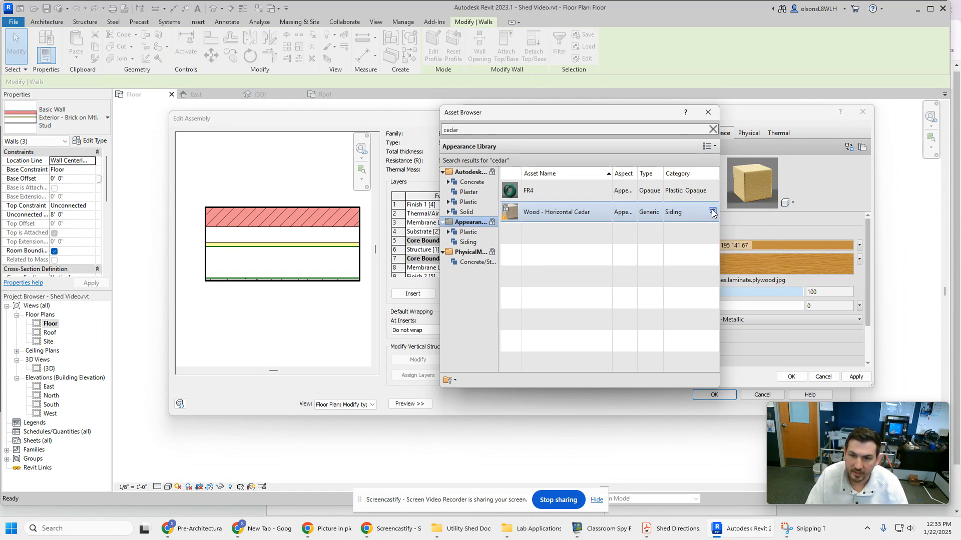
{"action": "left_click_drag", "start_coordinate": [636, 111], "coordinate": [432, 121]}
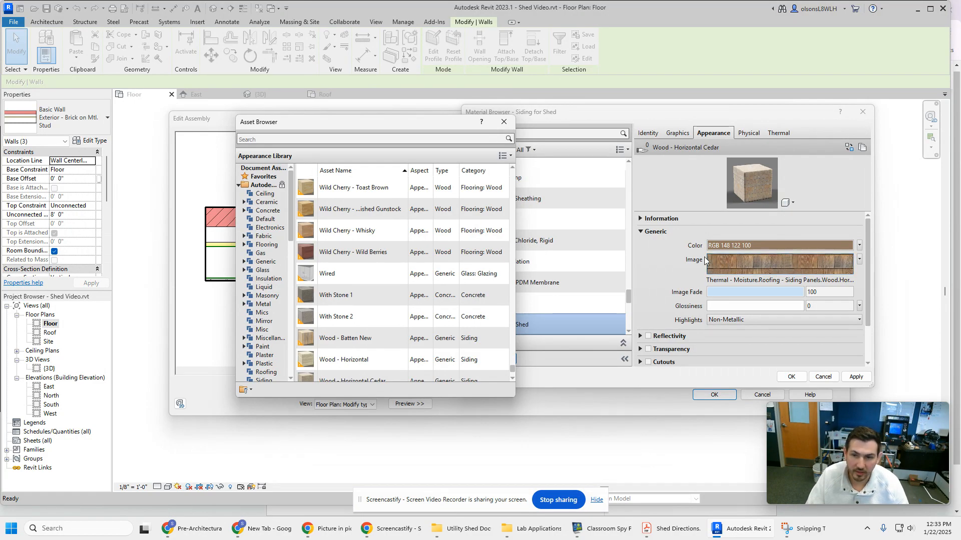
{"action": "left_click", "coordinate": [505, 123]}
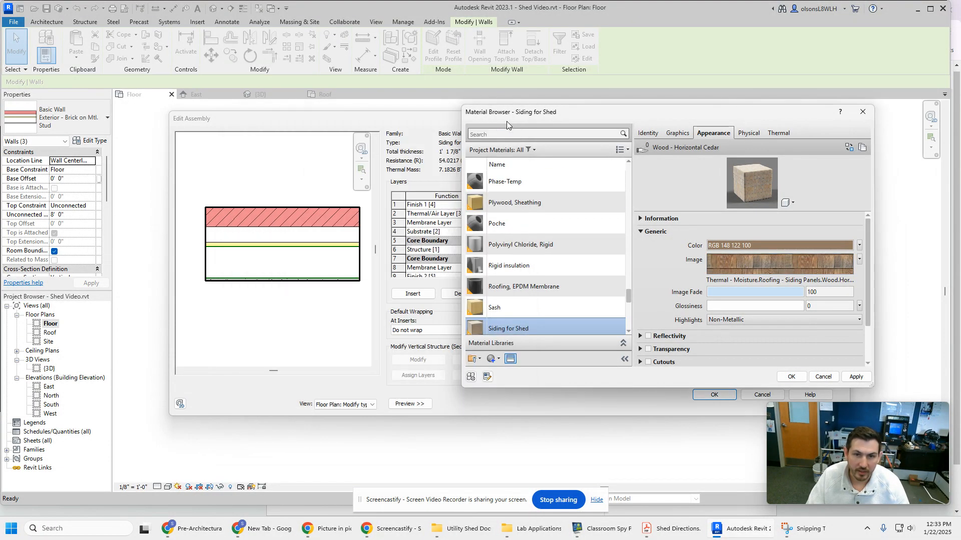
{"action": "left_click", "coordinate": [858, 378]}
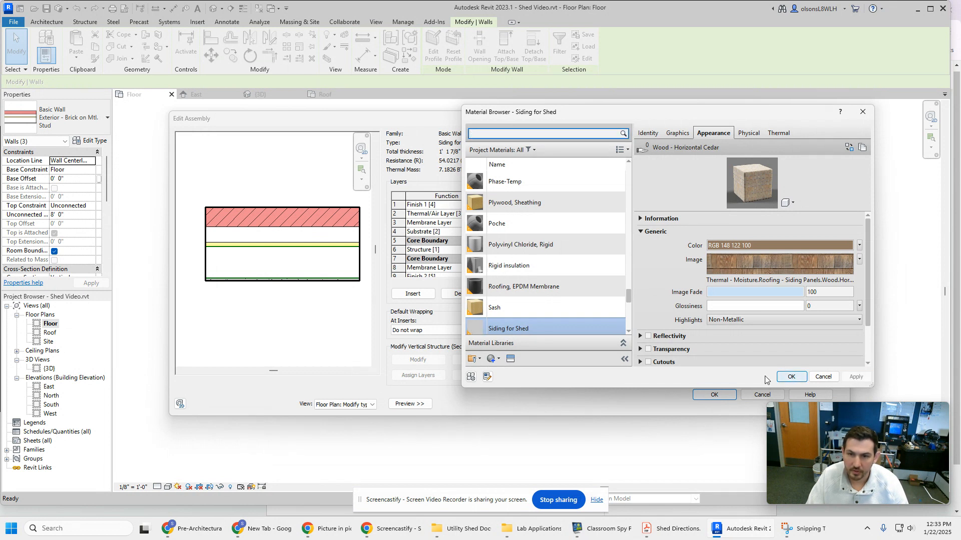
{"action": "left_click", "coordinate": [788, 377]}
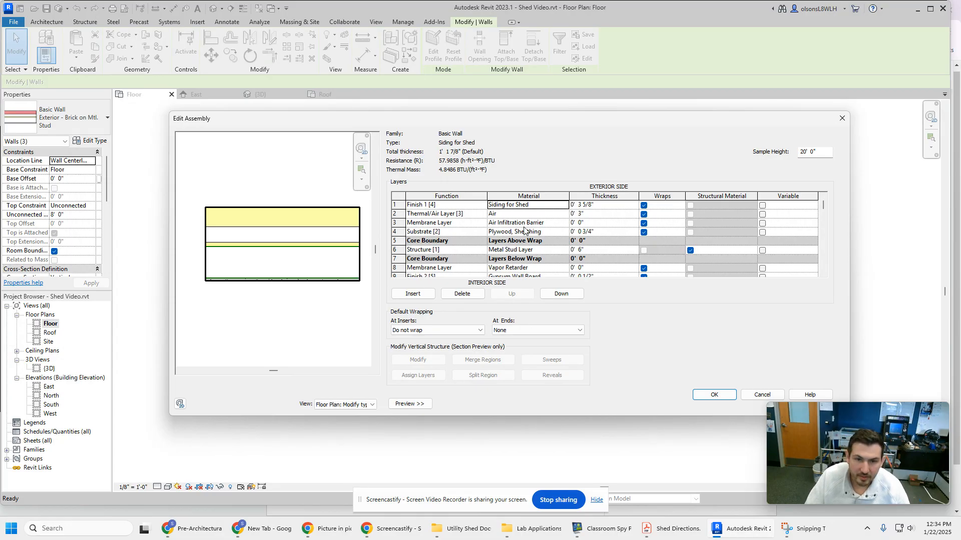
Step: Set the thickness of the exterior Siding for Shed finish layer to 1/2"
{"action": "left_click", "coordinate": [592, 206]}
{"action": "left_click_drag", "start_coordinate": [591, 206], "coordinate": [580, 206]}
{"action": "type", "text": "1/"}
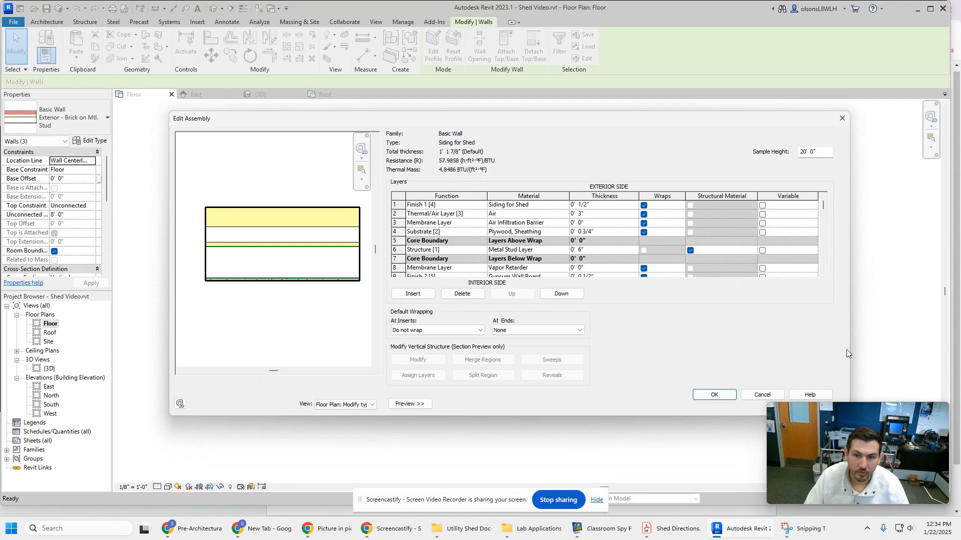
Step: Delete the Thermal/Air layer from the wall assembly
{"action": "left_click", "coordinate": [532, 213]}
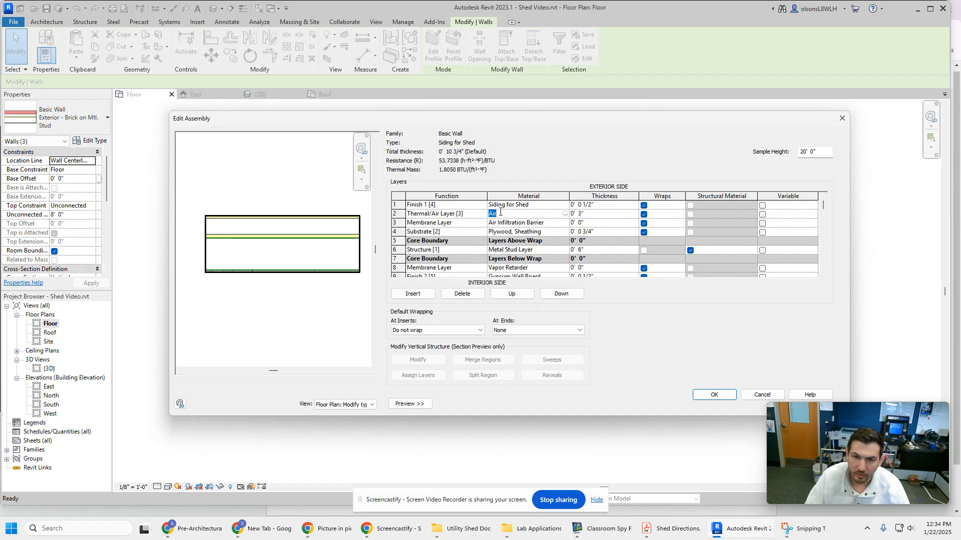
{"action": "left_click", "coordinate": [403, 213]}
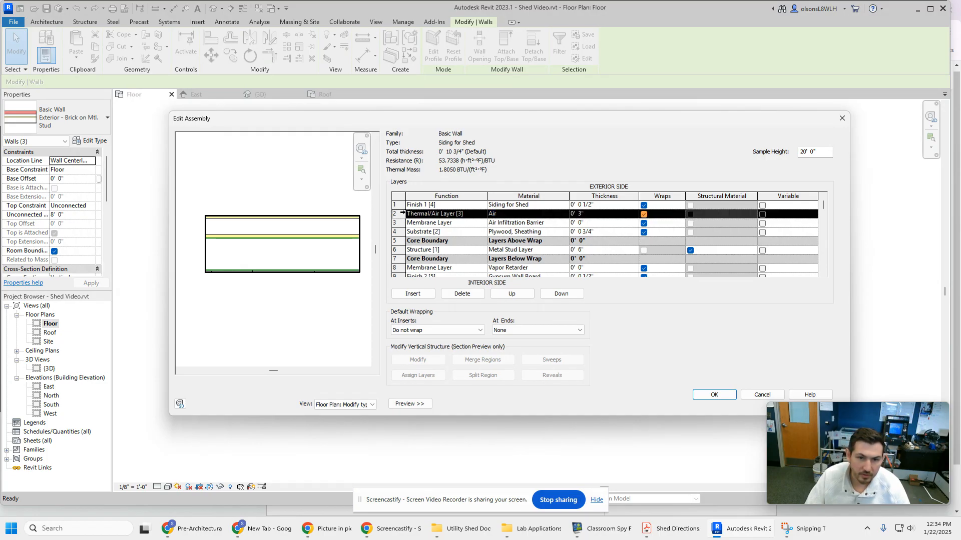
{"action": "left_click", "coordinate": [466, 293]}
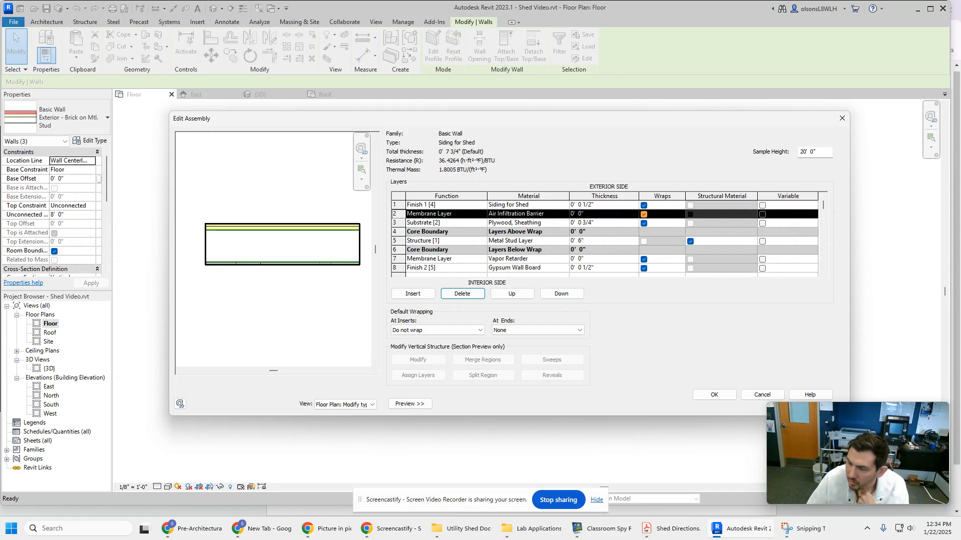
Step: Move the Plywood, Sheathing substrate layer inside the core boundary and delete the Air Infiltration Barrier membrane layer
{"action": "left_click", "coordinate": [526, 224]}
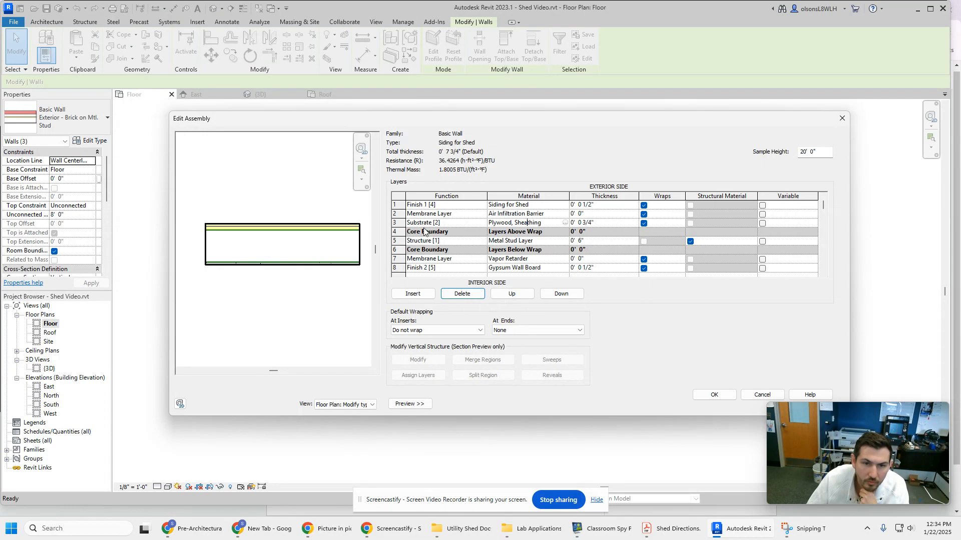
{"action": "left_click", "coordinate": [399, 222]}
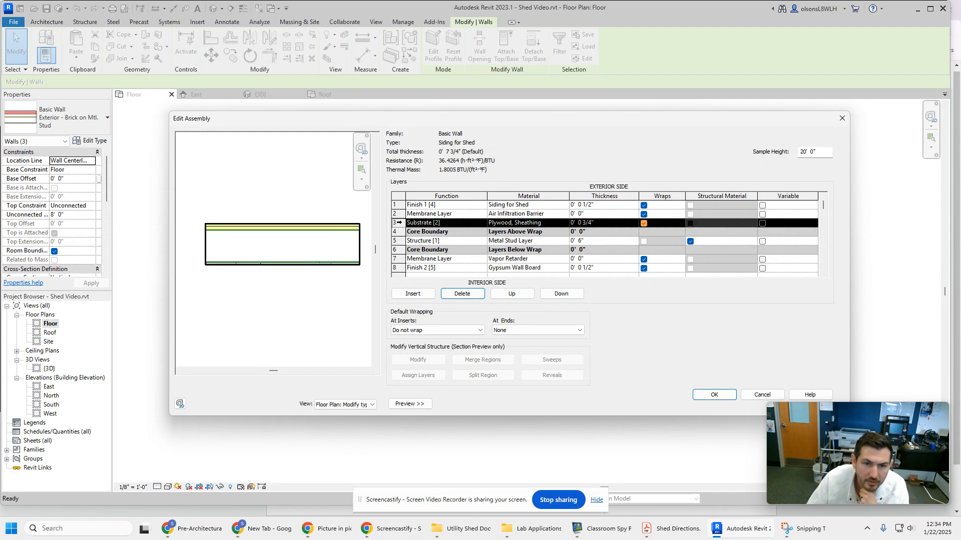
{"action": "left_click", "coordinate": [572, 296]}
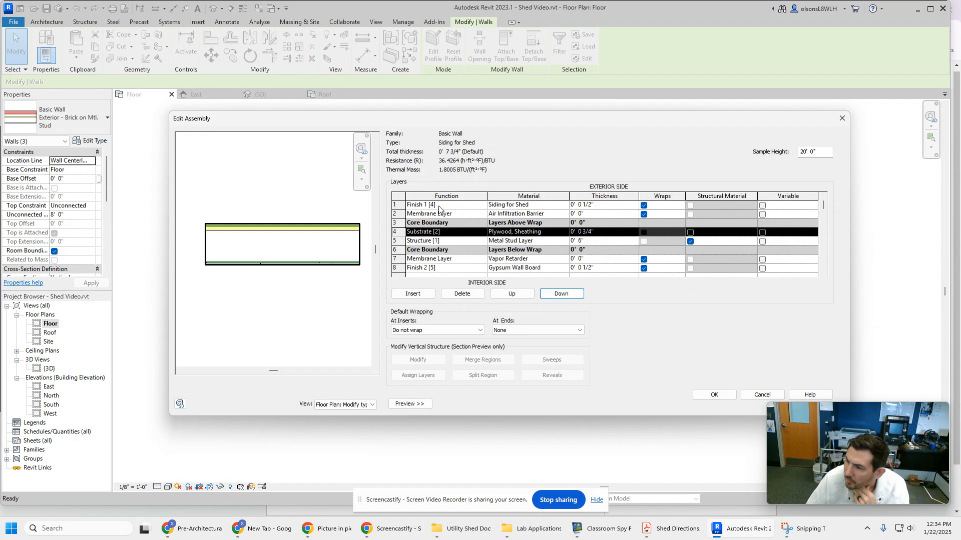
{"action": "left_click", "coordinate": [394, 214]}
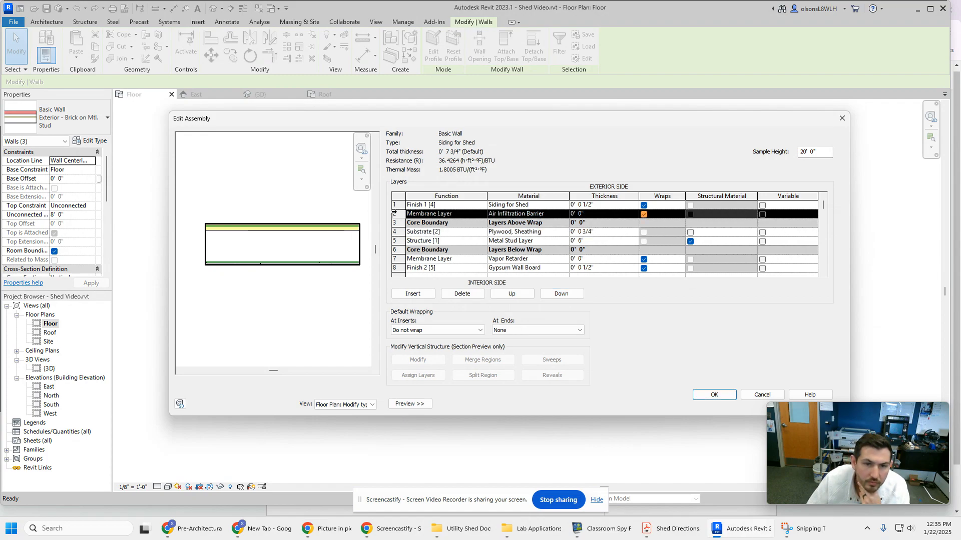
{"action": "left_click", "coordinate": [465, 295]}
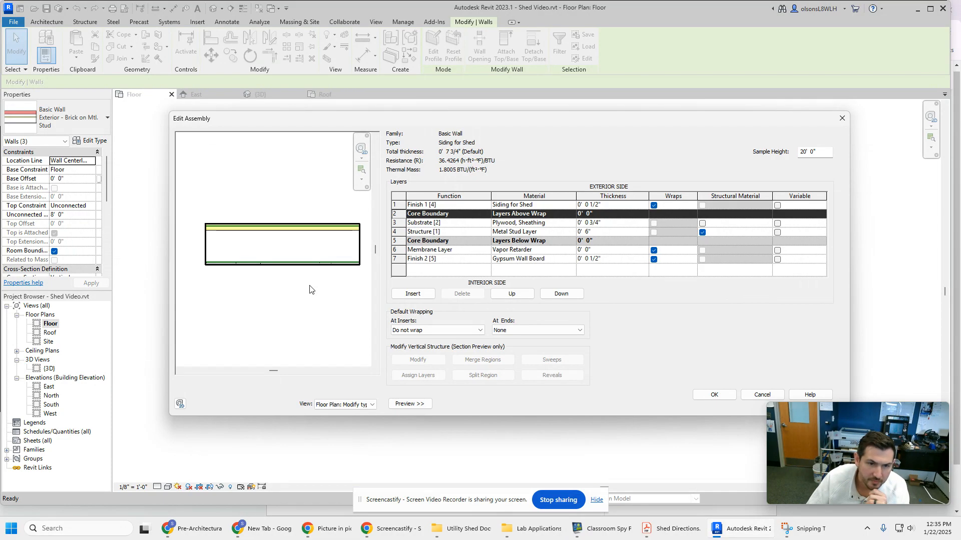
Step: Check the layers in the wall preview and delete the Vapor Retarder membrane layer from the assembly
{"action": "scroll", "coordinate": [318, 270], "scroll_direction": "up", "scroll_amount": 5}
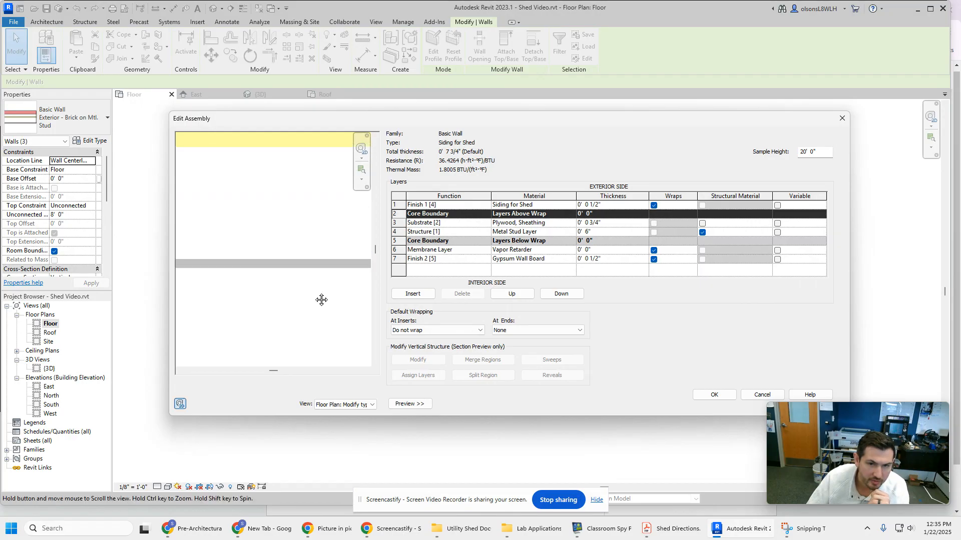
{"action": "middle_click_drag", "start_coordinate": [314, 294], "coordinate": [337, 318]}
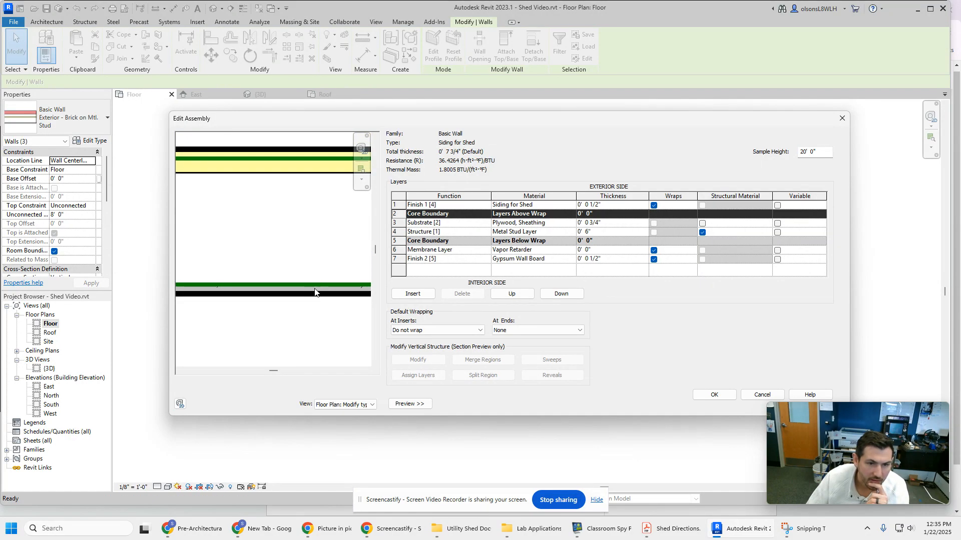
{"action": "scroll", "coordinate": [326, 293], "scroll_direction": "up", "scroll_amount": 1}
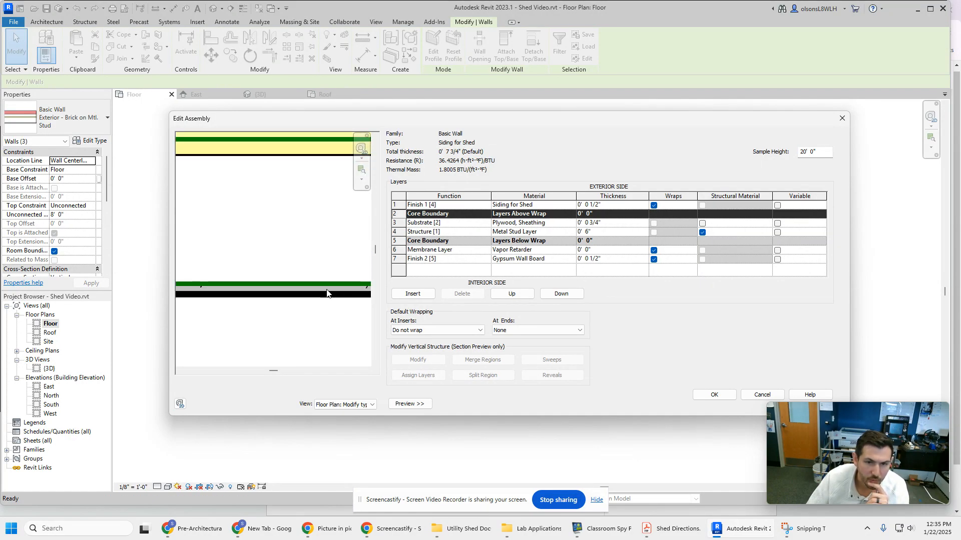
{"action": "scroll", "coordinate": [327, 294], "scroll_direction": "down", "scroll_amount": 2}
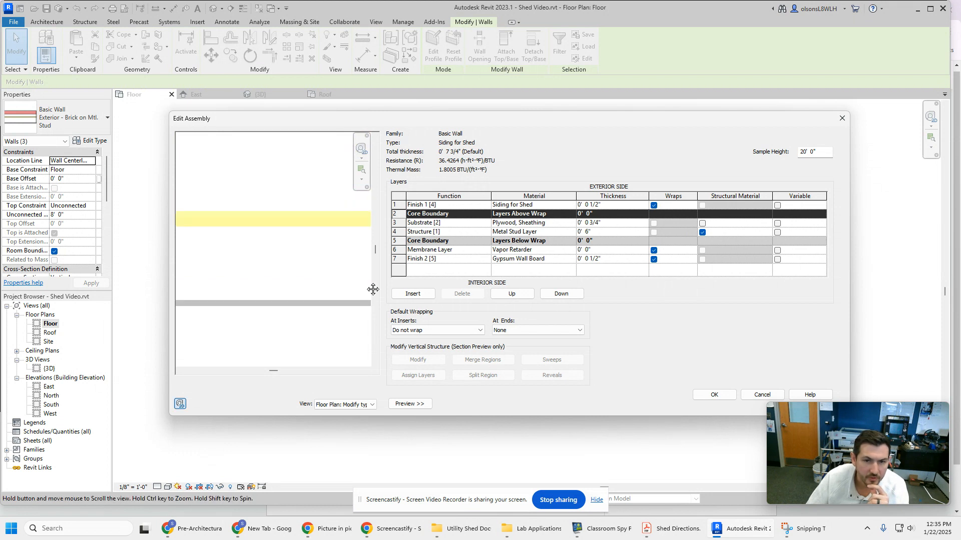
{"action": "left_click", "coordinate": [404, 250]}
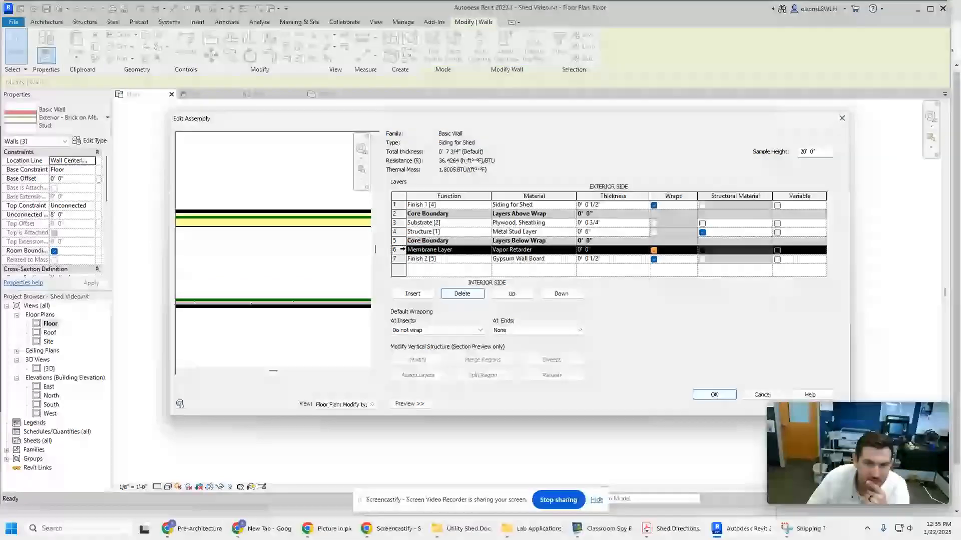
{"action": "left_click", "coordinate": [459, 294]}
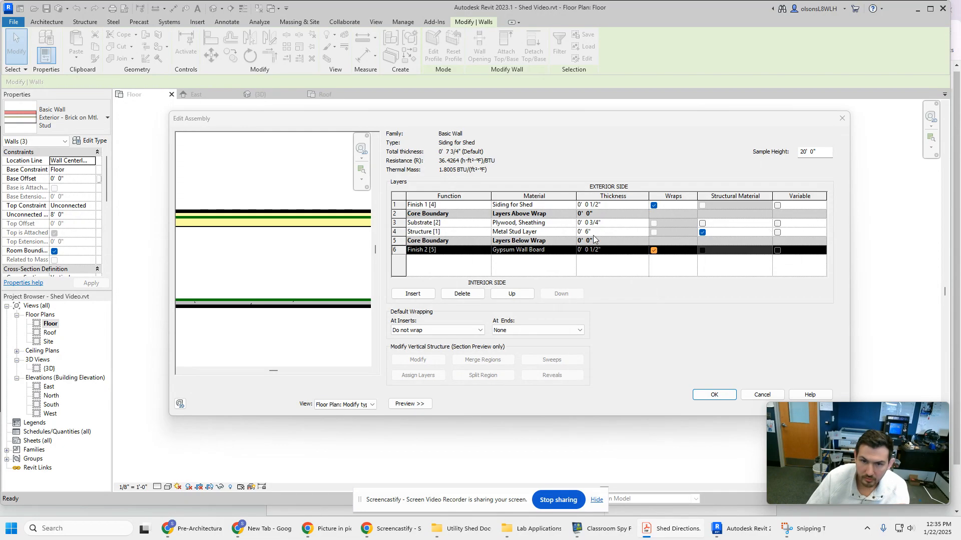
Step: Set the Metal Stud Layer to 3 1/2" and the Gypsum Wall Board to 3/4" thick, and apply the wall type to the selected walls
{"action": "left_click", "coordinate": [584, 233]}
{"action": "left_click", "coordinate": [587, 231]}
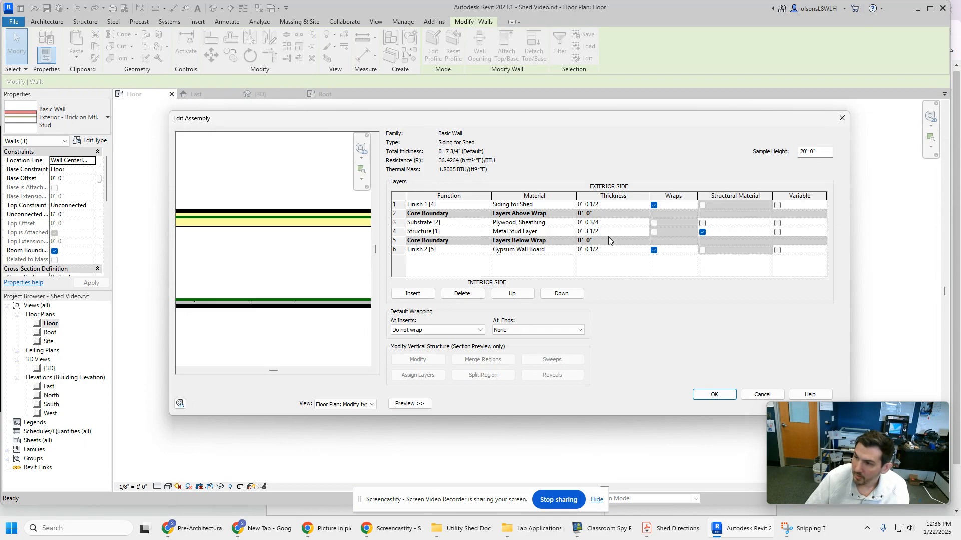
{"action": "left_click", "coordinate": [596, 249]}
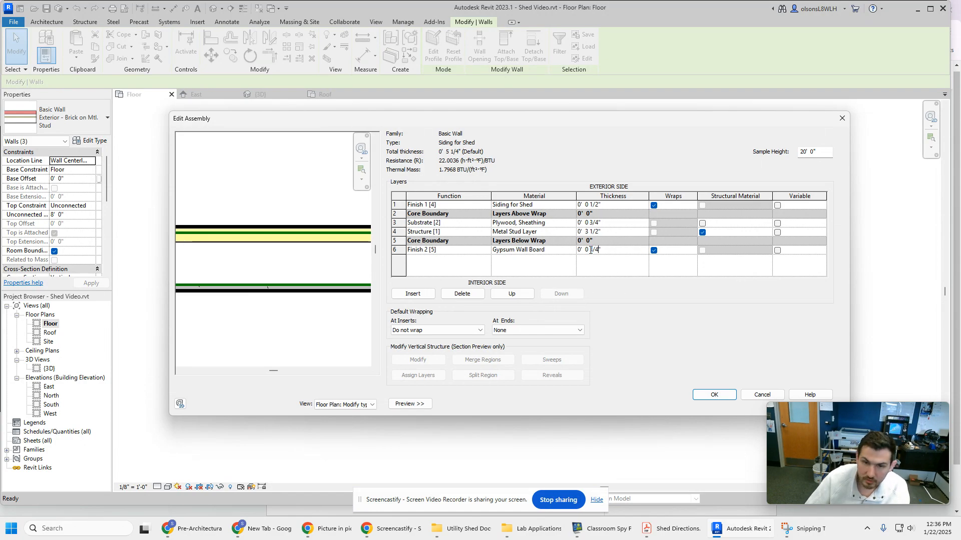
{"action": "left_click", "coordinate": [616, 259]}
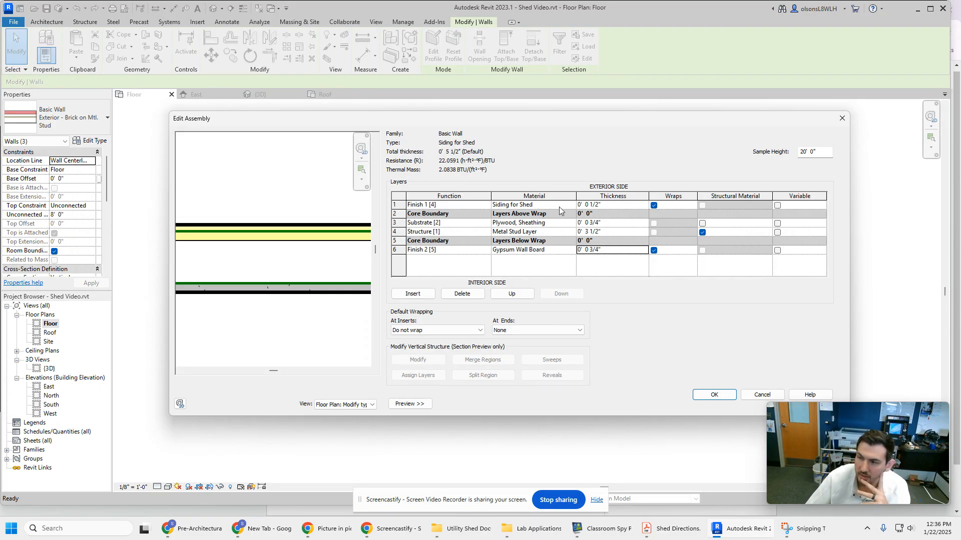
{"action": "left_click", "coordinate": [713, 396]}
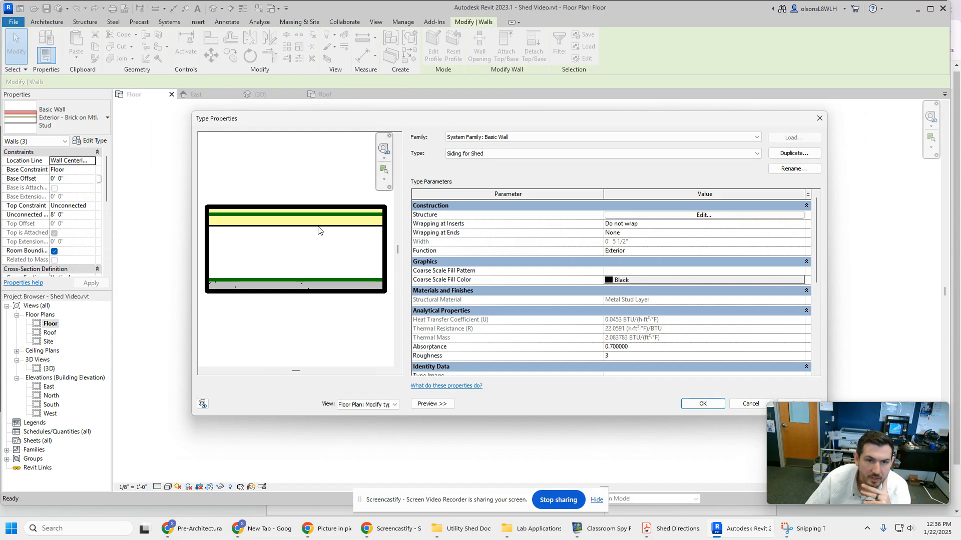
{"action": "left_click", "coordinate": [704, 404]}
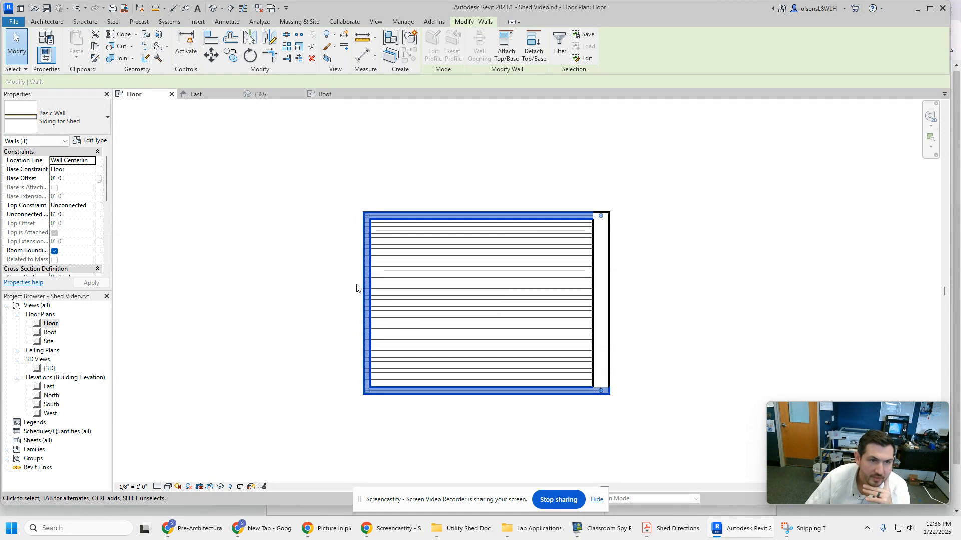
Step: Open the 3D view and examine the siding texture on the shed's walls up close
{"action": "left_click", "coordinate": [267, 96]}
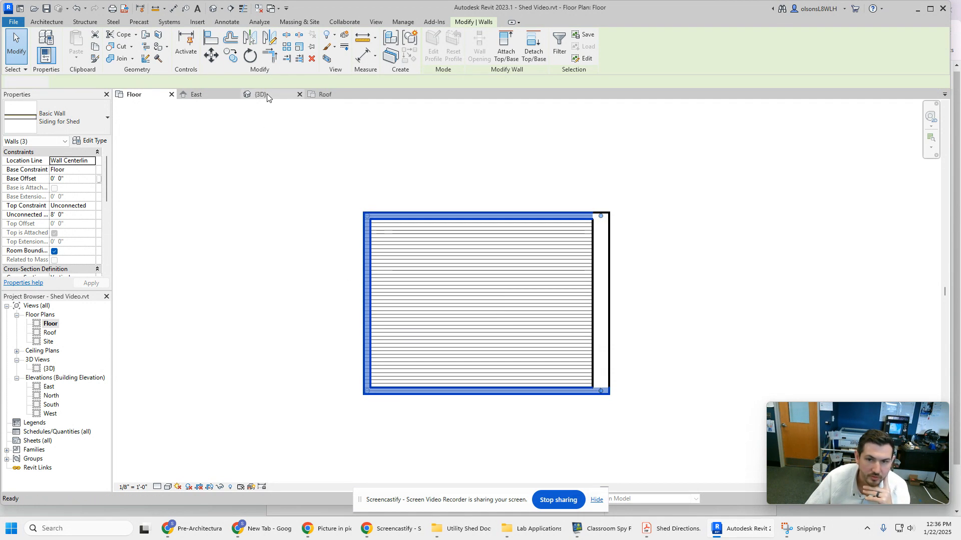
{"action": "key", "text": "Escape"}
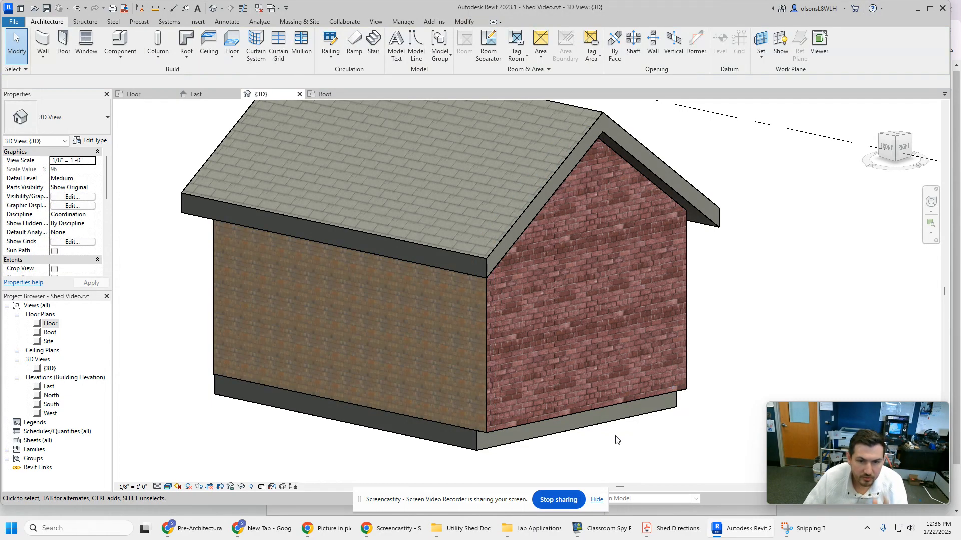
{"action": "left_click", "coordinate": [167, 487]}
{"action": "left_click", "coordinate": [192, 476]}
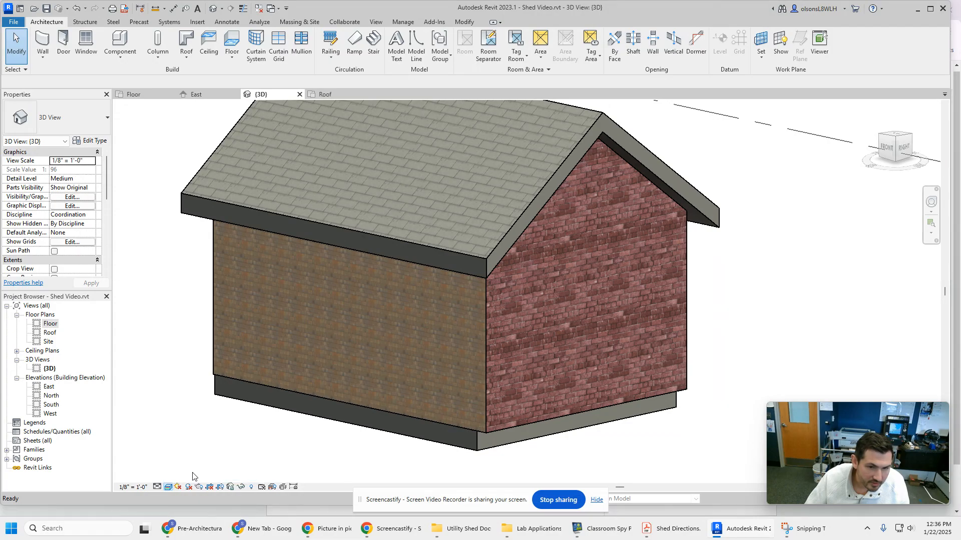
{"action": "left_click", "coordinate": [485, 237]}
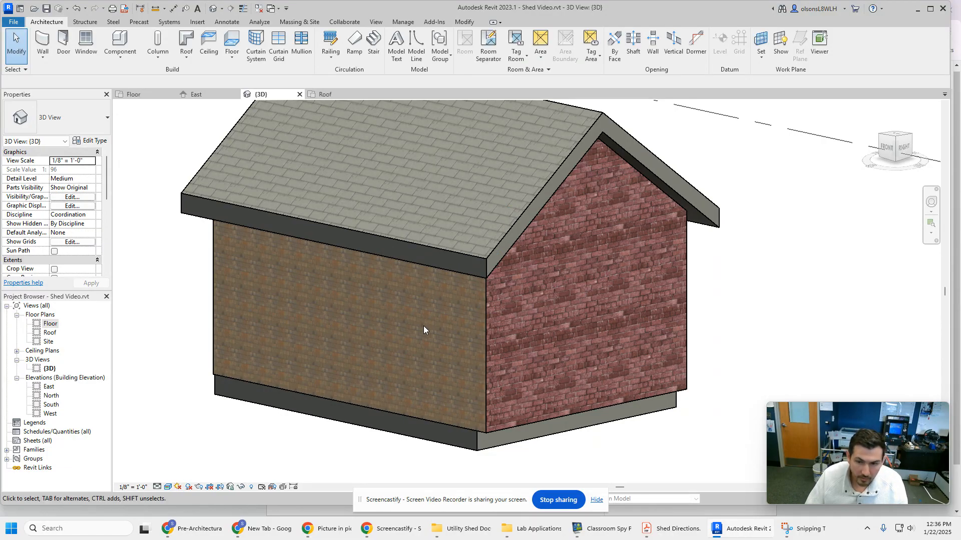
{"action": "scroll", "coordinate": [423, 326], "scroll_direction": "down", "scroll_amount": 2}
{"action": "scroll", "coordinate": [424, 326], "scroll_direction": "up", "scroll_amount": 5}
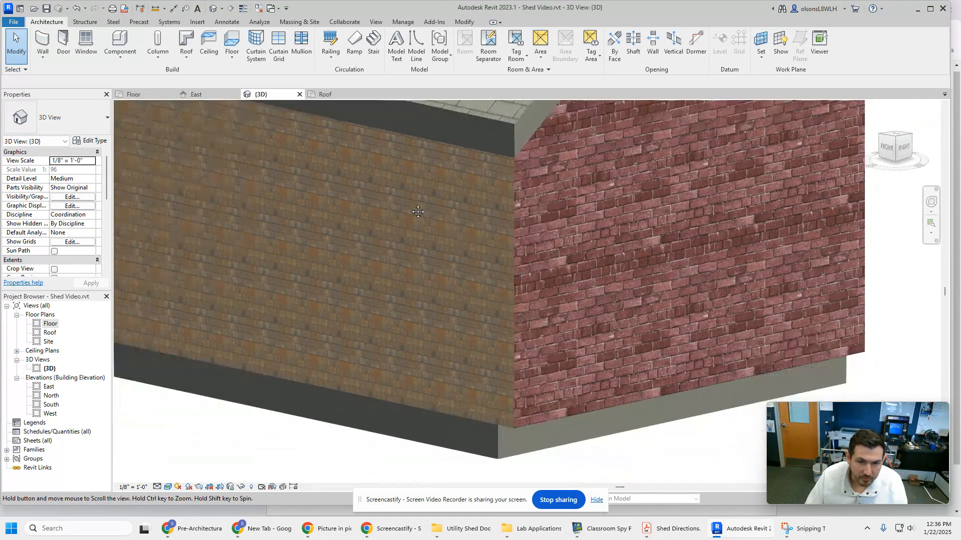
Step: Examine the corner where the siding and brick walls meet and the floor edge beneath them
{"action": "scroll", "coordinate": [410, 230], "scroll_direction": "up", "scroll_amount": 2}
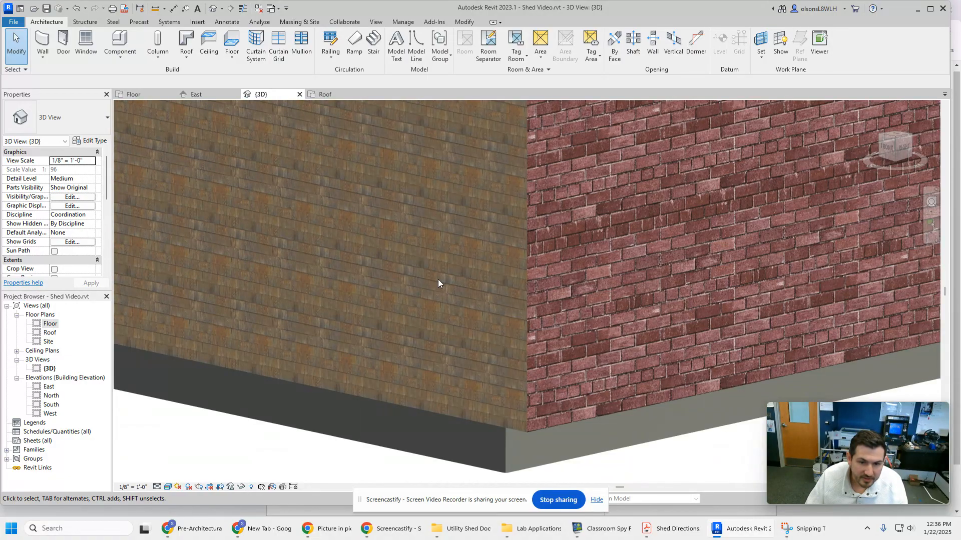
{"action": "scroll", "coordinate": [473, 334], "scroll_direction": "up", "scroll_amount": 1}
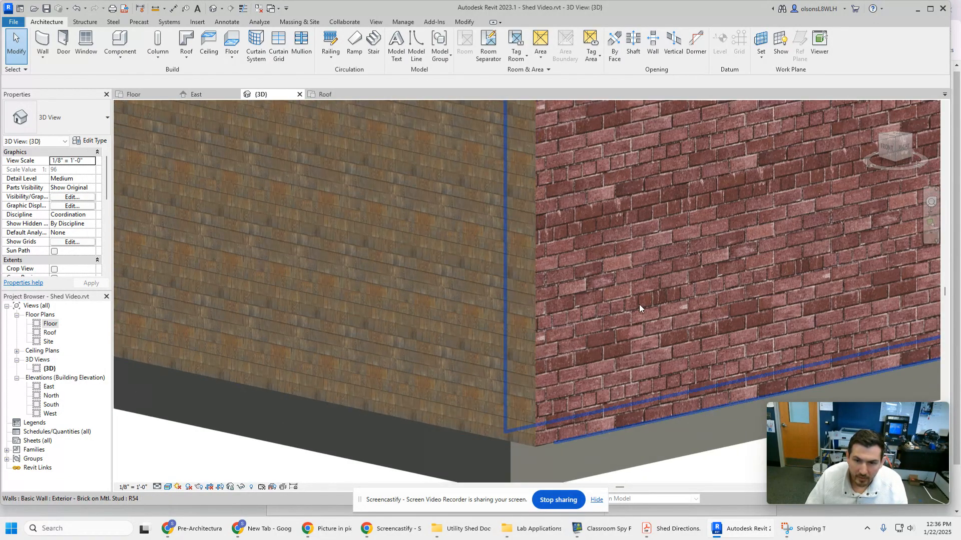
{"action": "scroll", "coordinate": [620, 269], "scroll_direction": "down", "scroll_amount": 5}
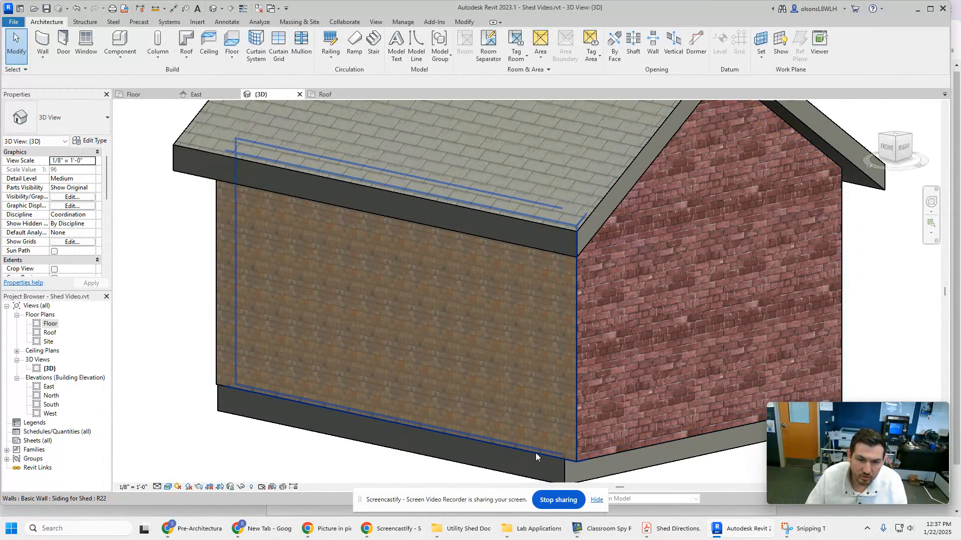
{"action": "middle_click_drag", "start_coordinate": [241, 444], "coordinate": [190, 330], "text": "shift"}
{"action": "scroll", "coordinate": [248, 431], "scroll_direction": "up", "scroll_amount": 1}
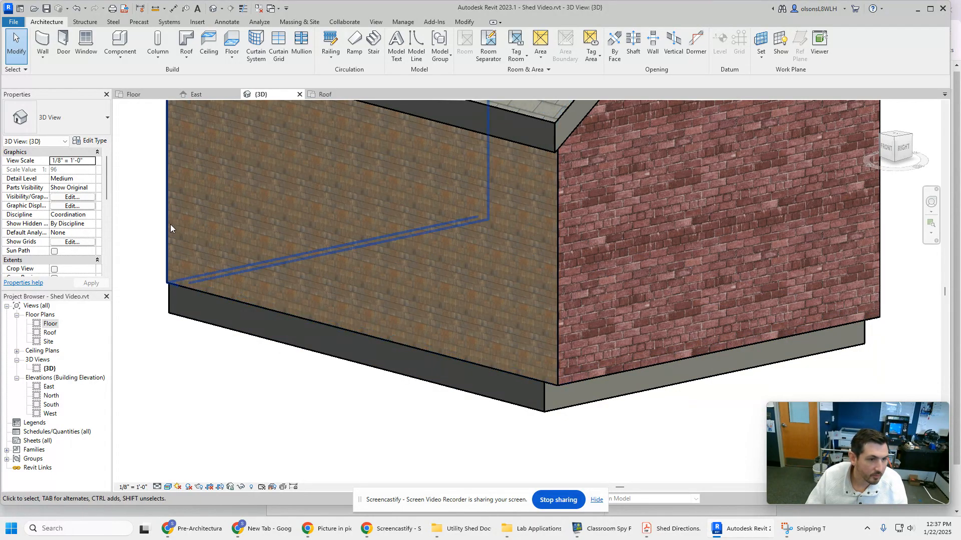
Step: In the Floor plan, edit the wood joist floor's boundary and move its north, east and south edges to the outer wall faces
{"action": "left_click", "coordinate": [143, 93]}
{"action": "scroll", "coordinate": [530, 244], "scroll_direction": "down", "scroll_amount": 1}
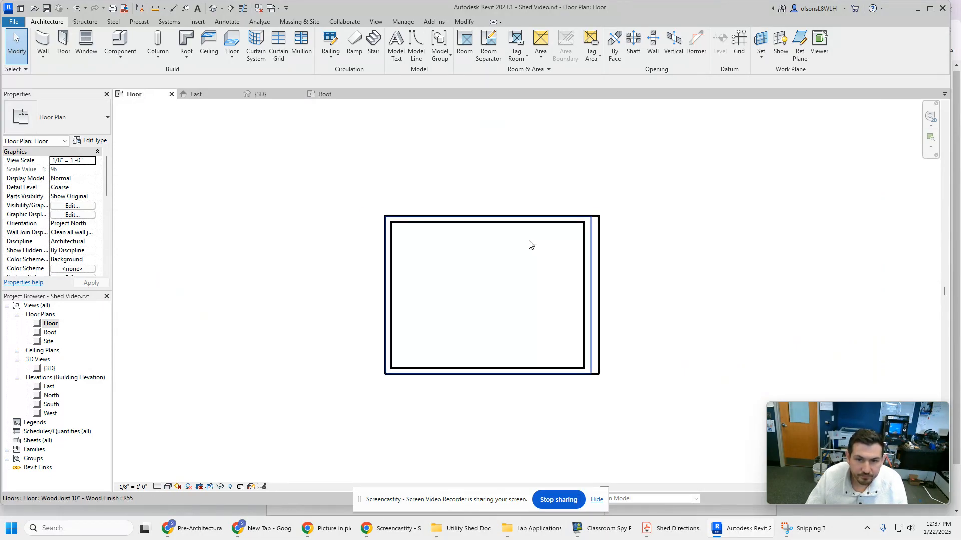
{"action": "left_click", "coordinate": [528, 243]}
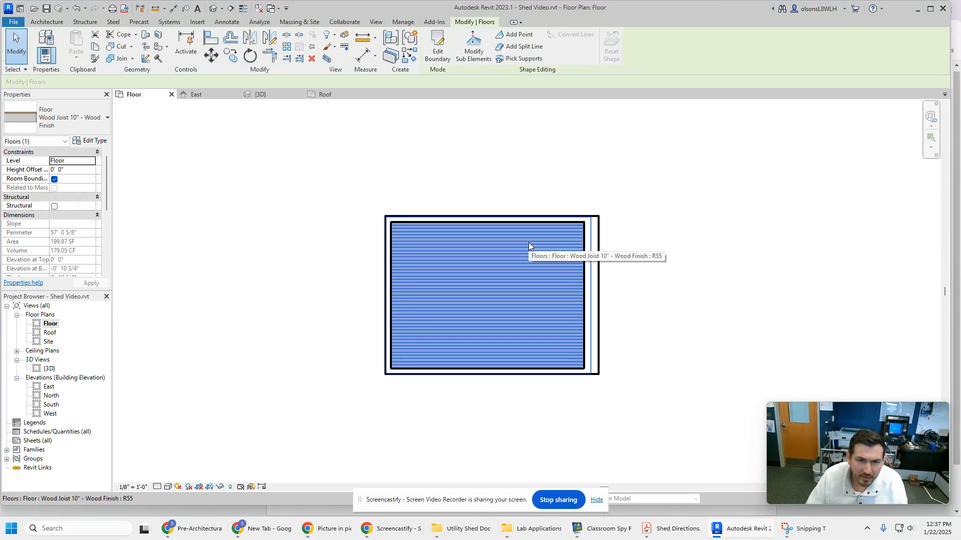
{"action": "double_click", "coordinate": [499, 261]}
{"action": "scroll", "coordinate": [501, 239], "scroll_direction": "up", "scroll_amount": 2}
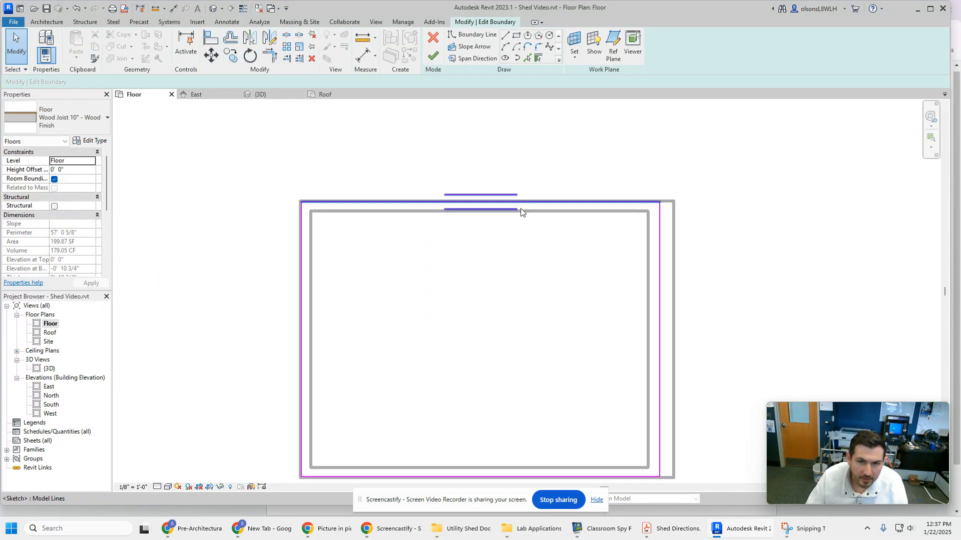
{"action": "mouse_move", "coordinate": [542, 200]}
{"action": "left_mouse_down"}
{"action": "mouse_move", "coordinate": [555, 177]}
{"action": "mouse_move", "coordinate": [554, 200]}
{"action": "left_mouse_up"}
{"action": "left_click_drag", "start_coordinate": [662, 248], "coordinate": [675, 255]}
{"action": "middle_click_drag", "start_coordinate": [703, 327], "coordinate": [719, 189]}
{"action": "scroll", "coordinate": [719, 189], "scroll_direction": "up", "scroll_amount": 1}
{"action": "left_click", "coordinate": [559, 362]}
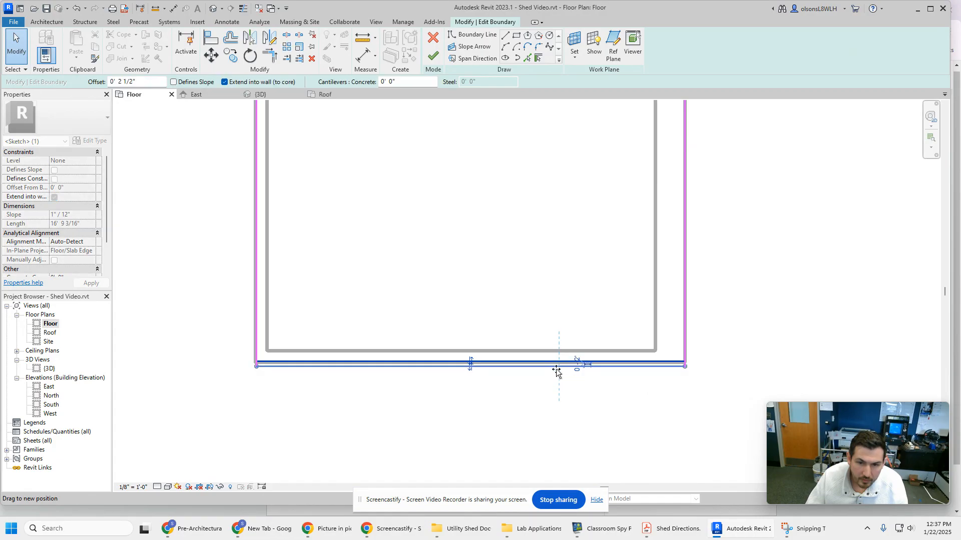
Step: Move the floor boundary's west edge to the outer face of the west wall and finish the boundary edit
{"action": "middle_click_drag", "start_coordinate": [234, 211], "coordinate": [255, 259]}
{"action": "left_click", "coordinate": [279, 257]}
{"action": "left_click_drag", "start_coordinate": [279, 256], "coordinate": [226, 253]}
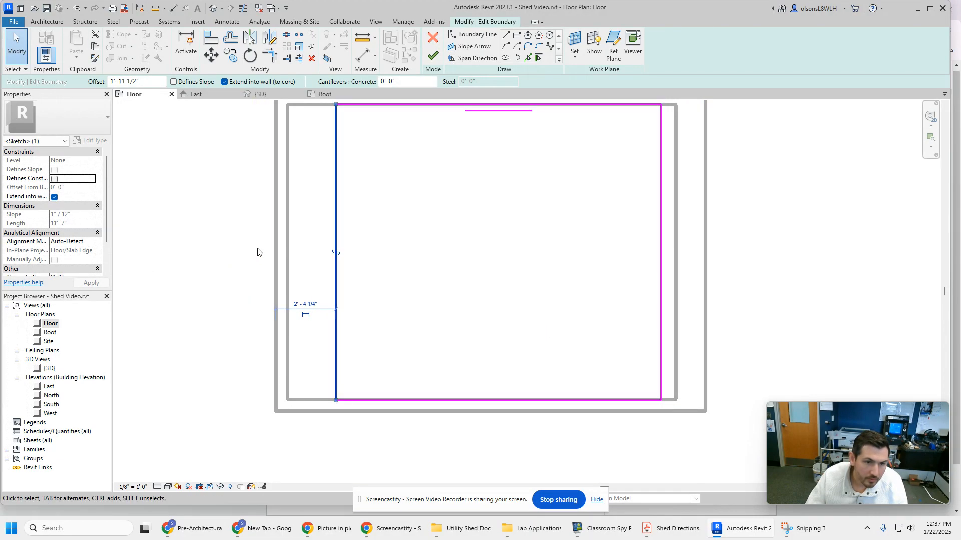
{"action": "left_click_drag", "start_coordinate": [228, 213], "coordinate": [277, 227]}
{"action": "left_click", "coordinate": [352, 442]}
{"action": "middle_click_drag", "start_coordinate": [751, 331], "coordinate": [737, 388]}
{"action": "left_click", "coordinate": [434, 56]}
Step: Check in the 3D view how the reshaped floor lines up with the walls around the shed
{"action": "left_click", "coordinate": [260, 94]}
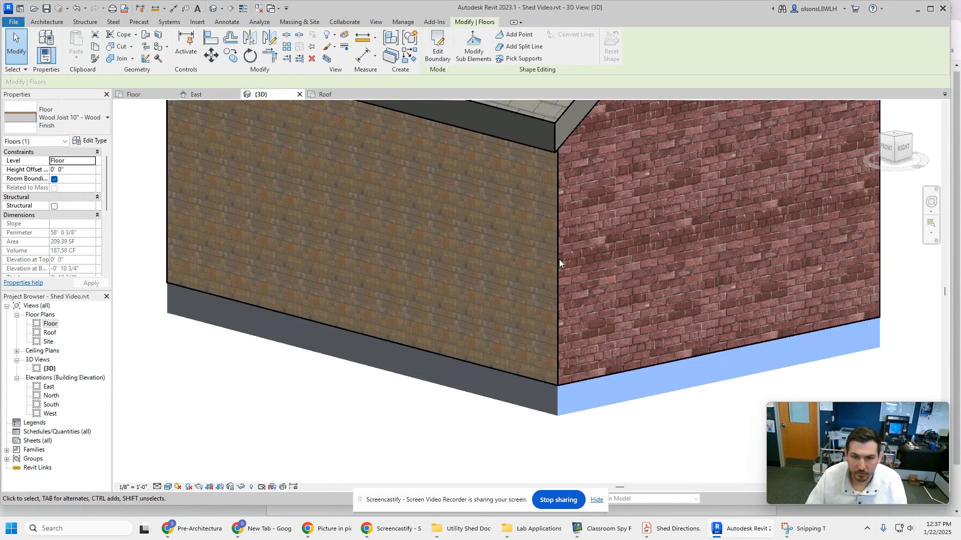
{"action": "scroll", "coordinate": [621, 428], "scroll_direction": "down", "scroll_amount": 5}
{"action": "middle_click_drag", "start_coordinate": [621, 427], "coordinate": [520, 433], "text": "shift"}
{"action": "key", "text": "Escape"}
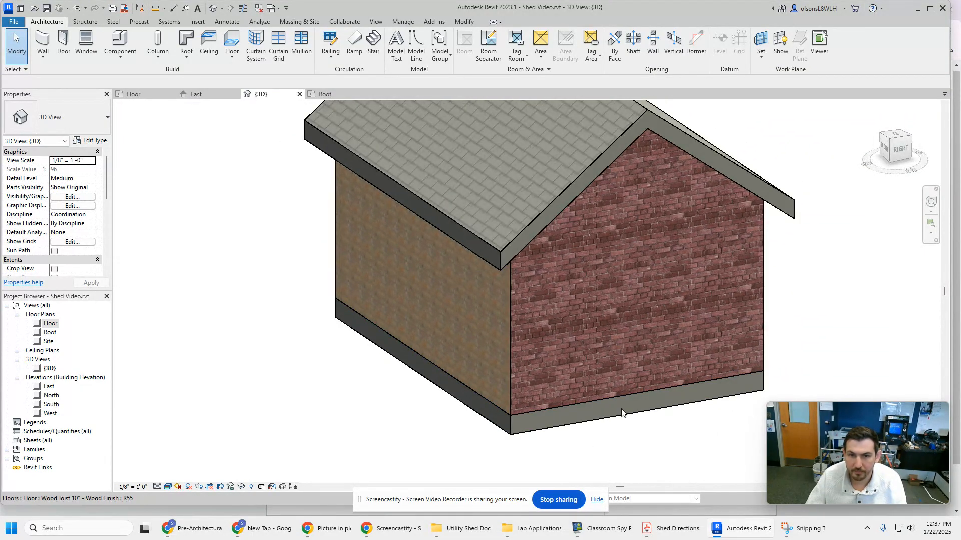
{"action": "middle_click_drag", "start_coordinate": [373, 418], "coordinate": [880, 433], "text": "shift"}
{"action": "middle_click_drag", "start_coordinate": [257, 359], "coordinate": [447, 310], "text": "shift"}
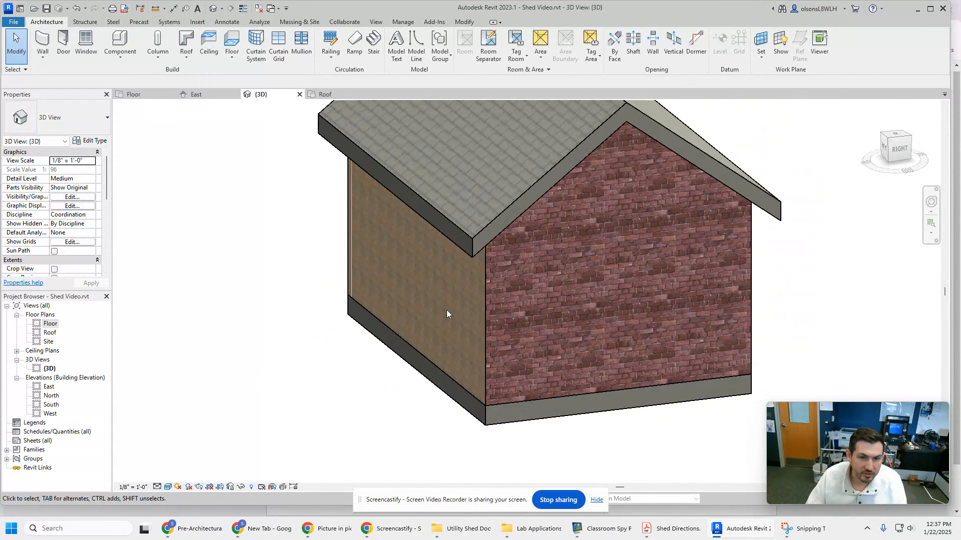
Step: Review the wall types available for the Siding for Shed wall, keep its type, and clear the selection
{"action": "left_click", "coordinate": [485, 269]}
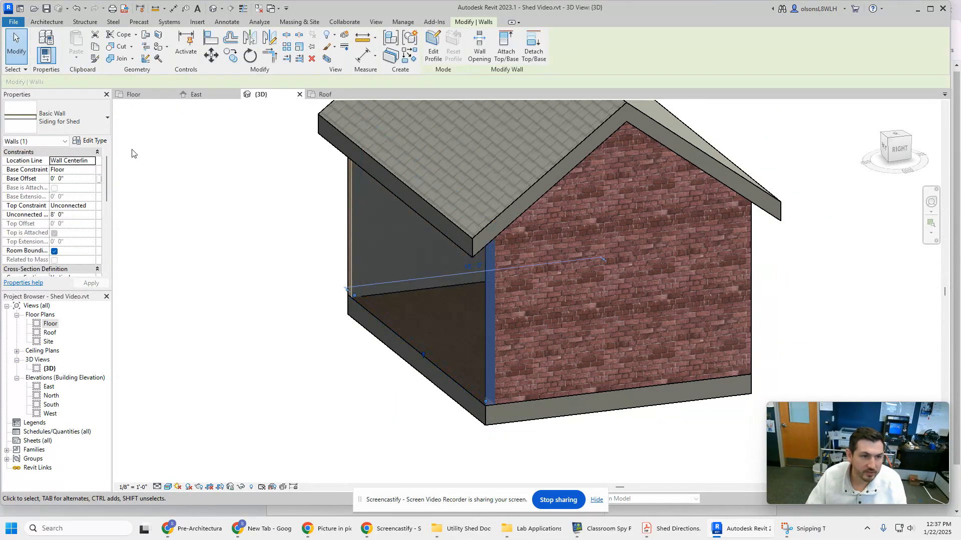
{"action": "left_click", "coordinate": [65, 121]}
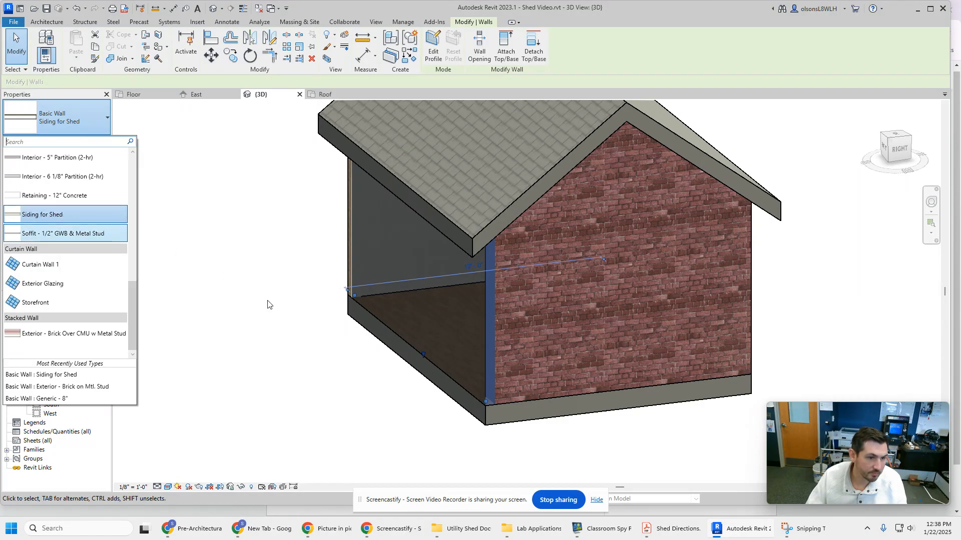
{"action": "left_click", "coordinate": [303, 370]}
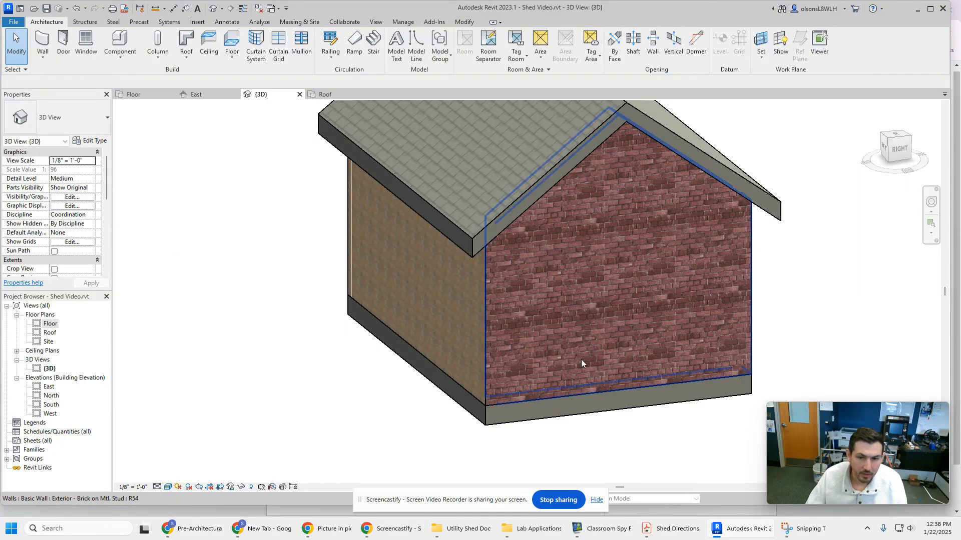
{"action": "left_click", "coordinate": [751, 320]}
{"action": "left_click", "coordinate": [825, 305]}
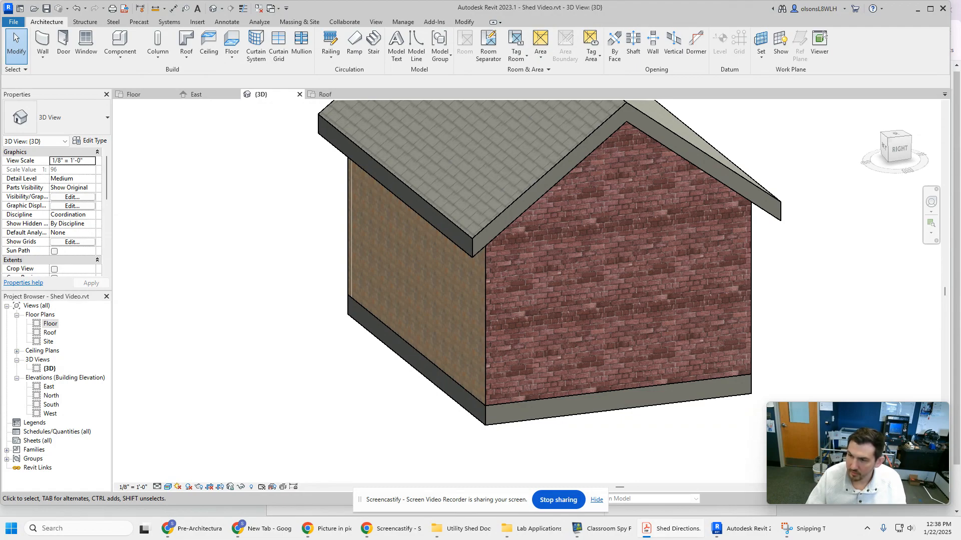
{"action": "left_click", "coordinate": [856, 290]}
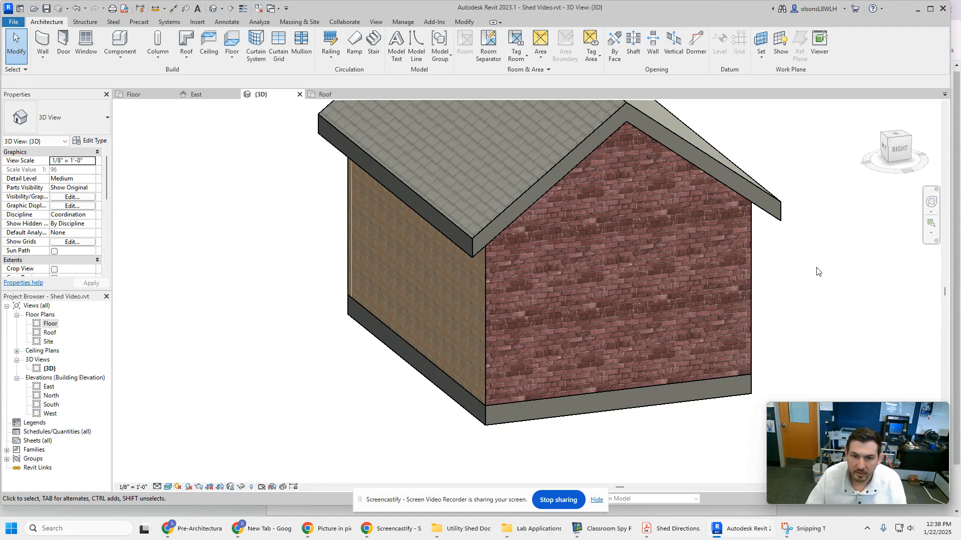